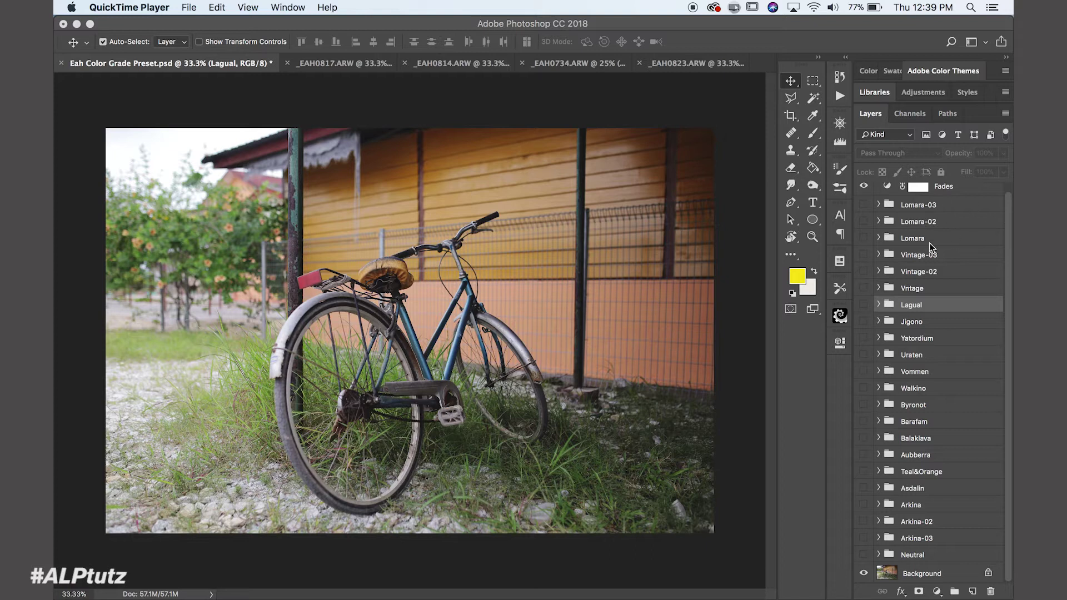
Step: Return to the grade preset document and select the Arkina-03 grade group
{"action": "left_click", "coordinate": [1011, 235]}
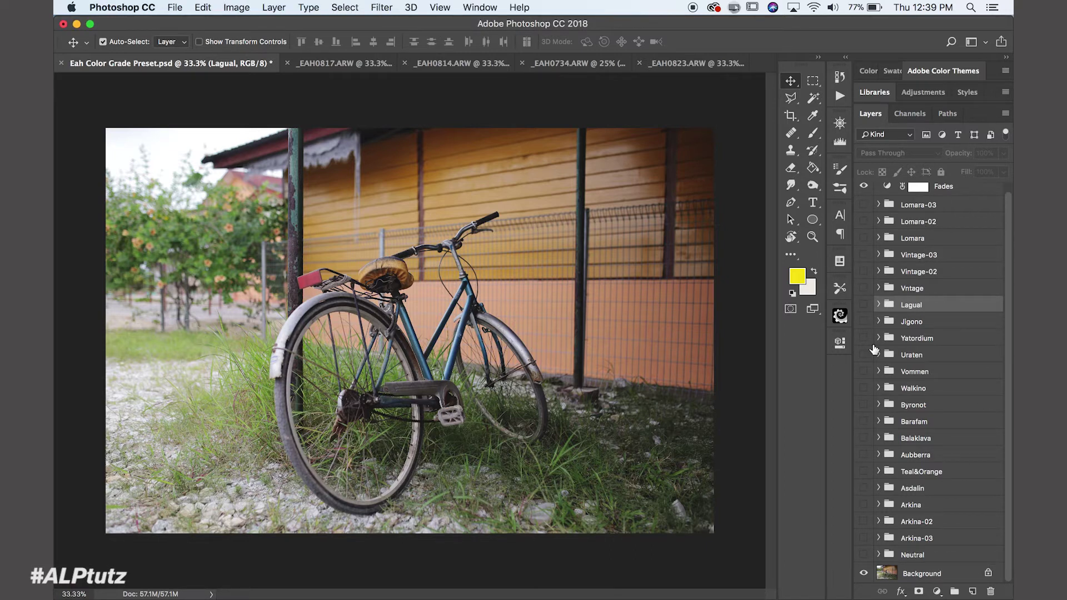
{"action": "left_click", "coordinate": [936, 577]}
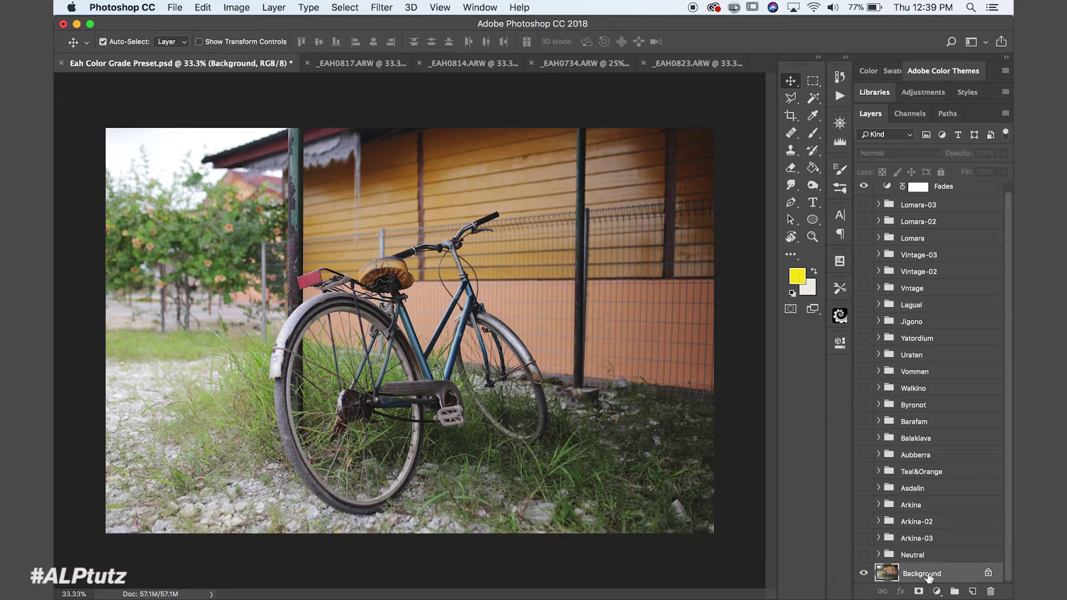
{"action": "left_click", "coordinate": [916, 542]}
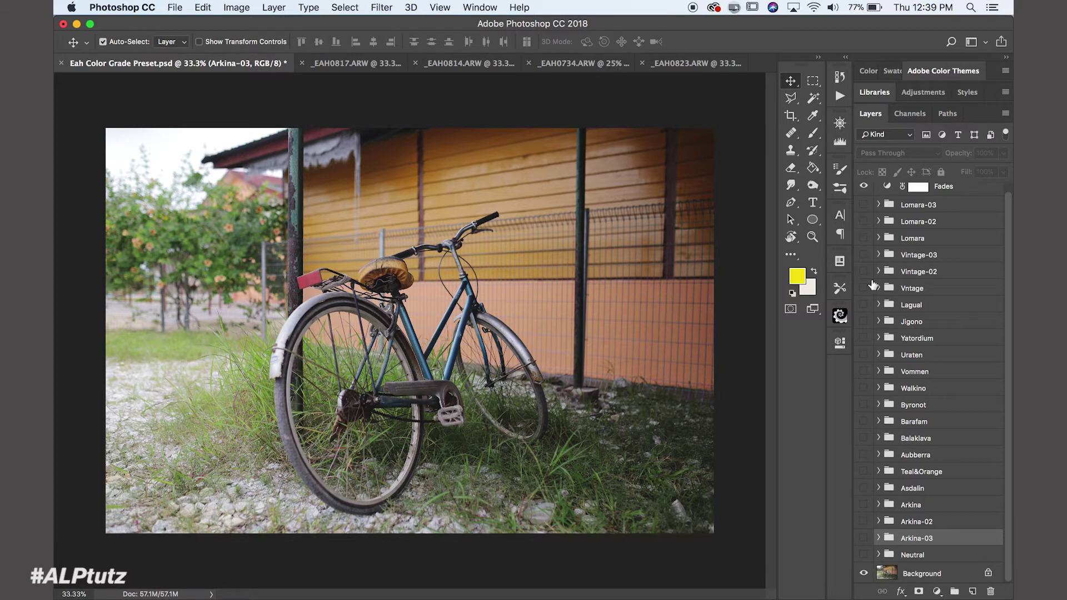
Step: Preview the Arkina-03 and Neutral grades, comparing with the Fades layer hidden and shown
{"action": "scroll", "coordinate": [862, 244], "scroll_direction": "up", "scroll_amount": 1}
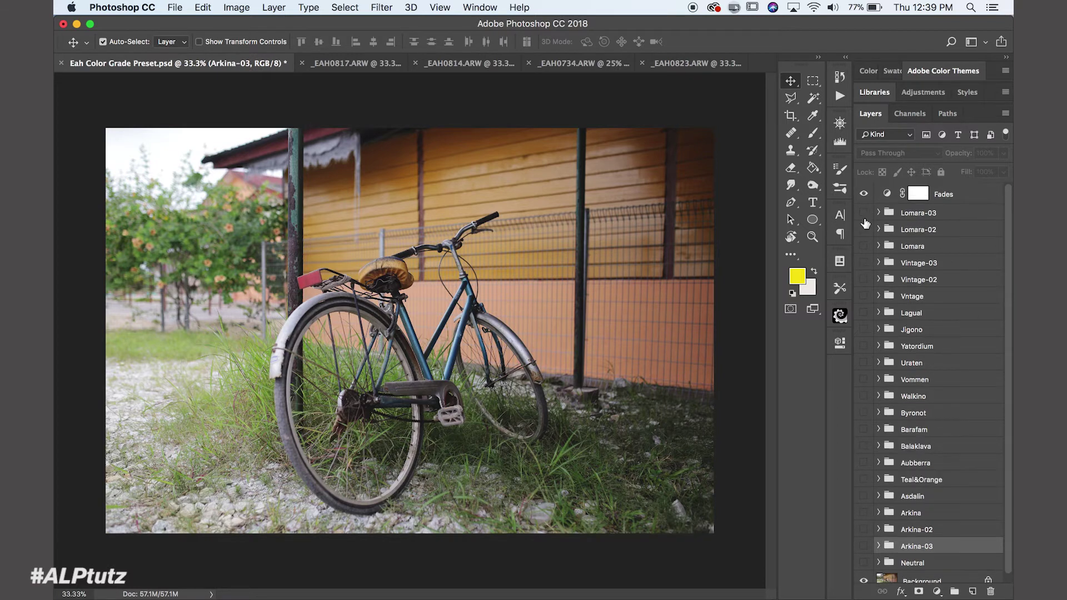
{"action": "left_click", "coordinate": [864, 546]}
{"action": "left_click", "coordinate": [863, 550]}
{"action": "left_click", "coordinate": [863, 194]}
{"action": "left_click", "coordinate": [863, 193]}
{"action": "scroll", "coordinate": [1010, 271], "scroll_direction": "down", "scroll_amount": 1}
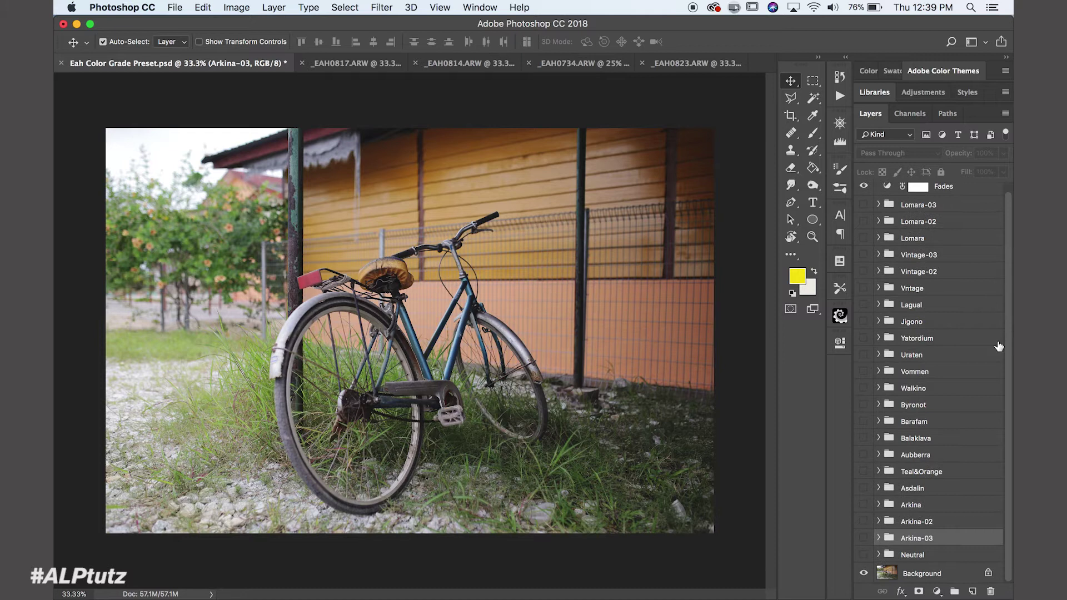
{"action": "left_click", "coordinate": [863, 555]}
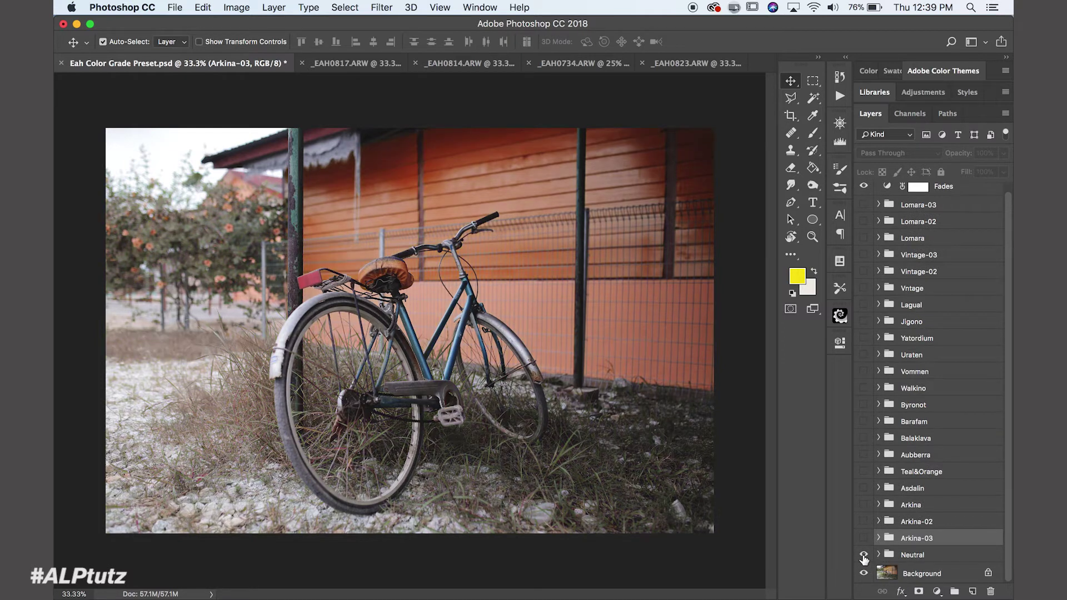
{"action": "left_click", "coordinate": [863, 555]}
{"action": "left_click", "coordinate": [863, 539]}
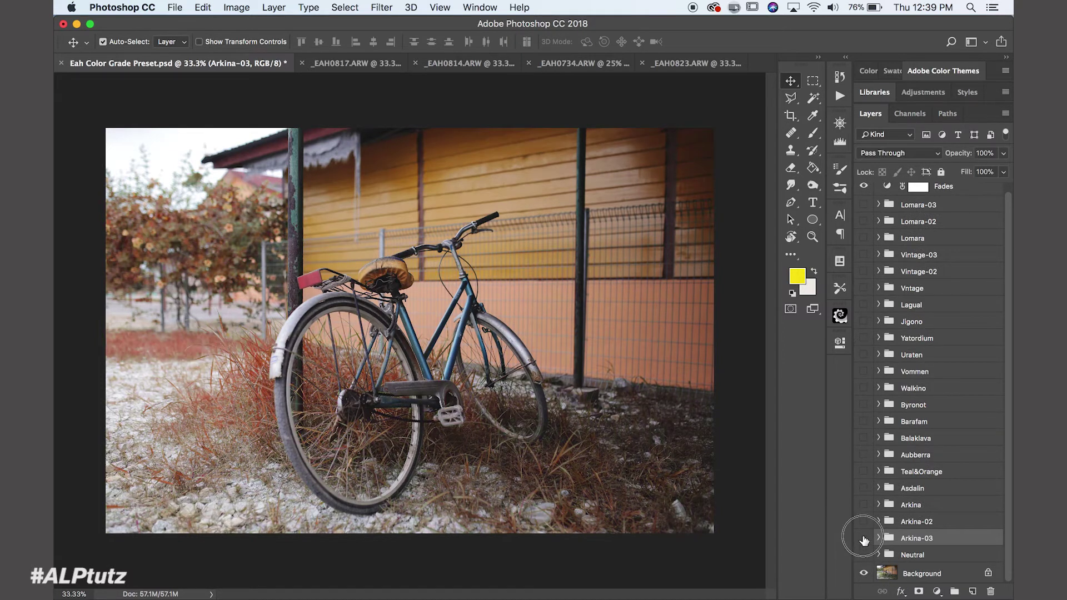
{"action": "left_click", "coordinate": [863, 539]}
Step: Preview and hide the Arkina-02, Arkina, Asdalin and Teal&Orange grades in turn
{"action": "left_click", "coordinate": [863, 521]}
{"action": "left_click", "coordinate": [864, 521]}
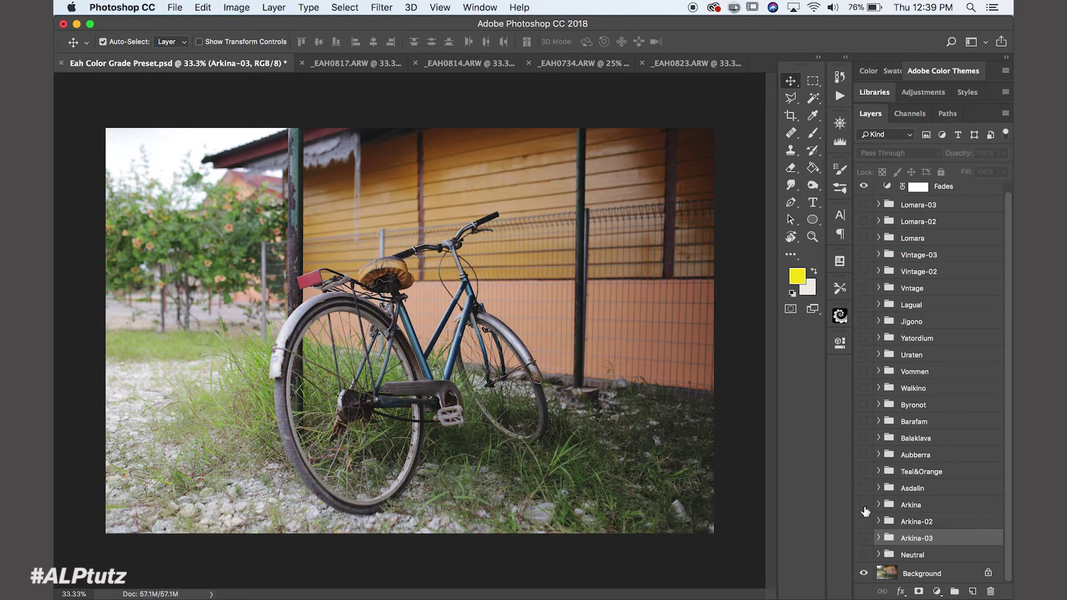
{"action": "left_click", "coordinate": [863, 505]}
{"action": "left_click", "coordinate": [864, 488]}
{"action": "left_click", "coordinate": [865, 488]}
{"action": "left_click", "coordinate": [863, 471]}
{"action": "left_click", "coordinate": [863, 471]}
Step: Show the Aubberra grade, compare it on and off, and inspect its group layers
{"action": "left_click", "coordinate": [863, 456]}
{"action": "left_click", "coordinate": [864, 455]}
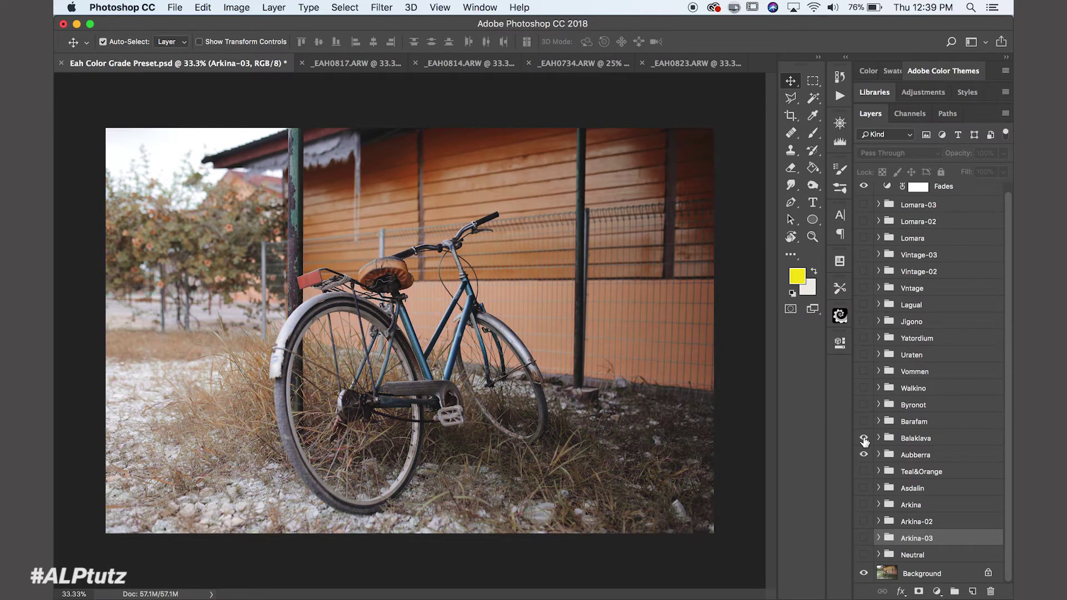
{"action": "left_click", "coordinate": [864, 454]}
{"action": "left_click", "coordinate": [879, 455]}
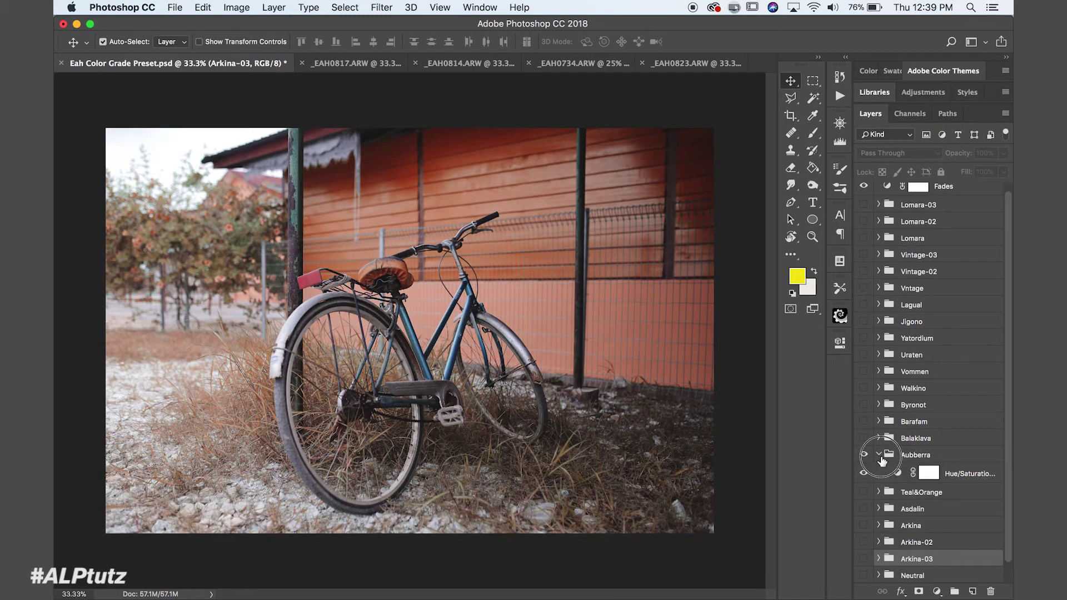
{"action": "left_click", "coordinate": [879, 456]}
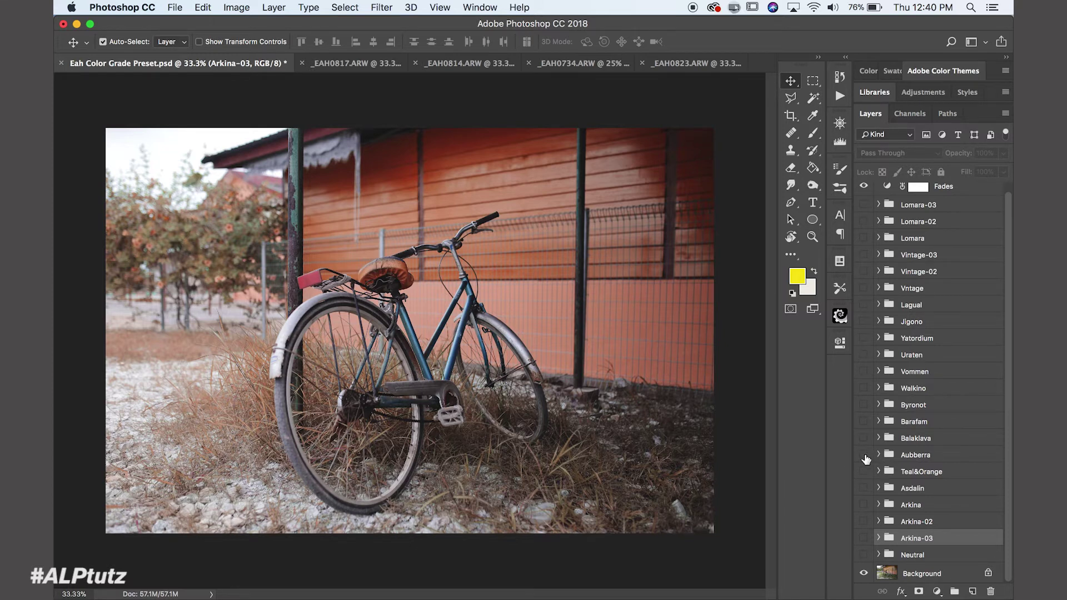
Step: Hide Aubberra and turn on Lagual, inspecting its Levels 1, Curves 1 and Hue/Saturation layers
{"action": "left_click", "coordinate": [863, 456]}
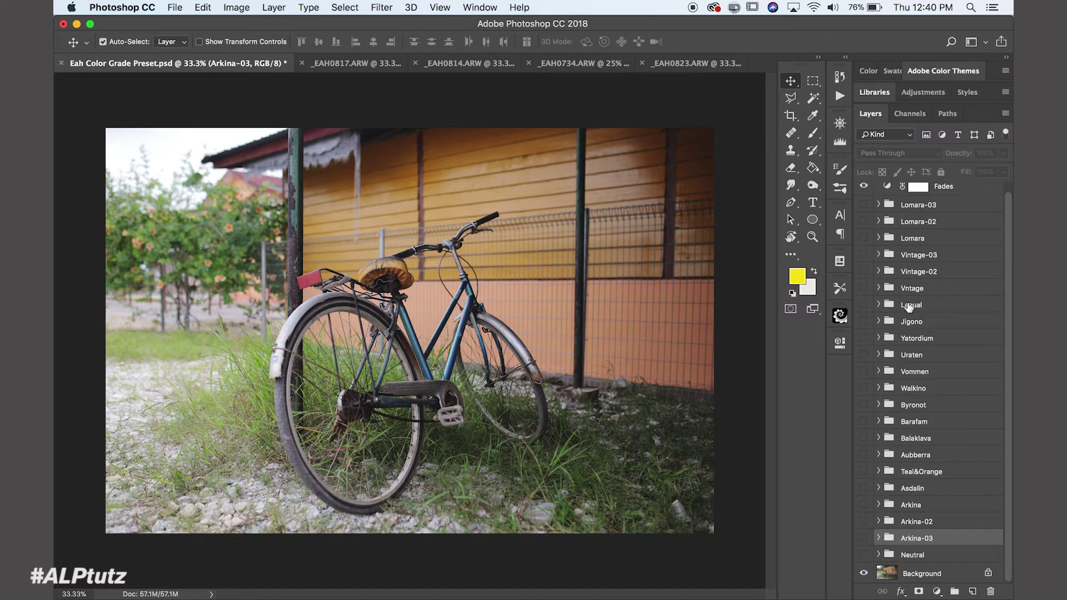
{"action": "left_click", "coordinate": [911, 305]}
{"action": "left_click", "coordinate": [863, 306]}
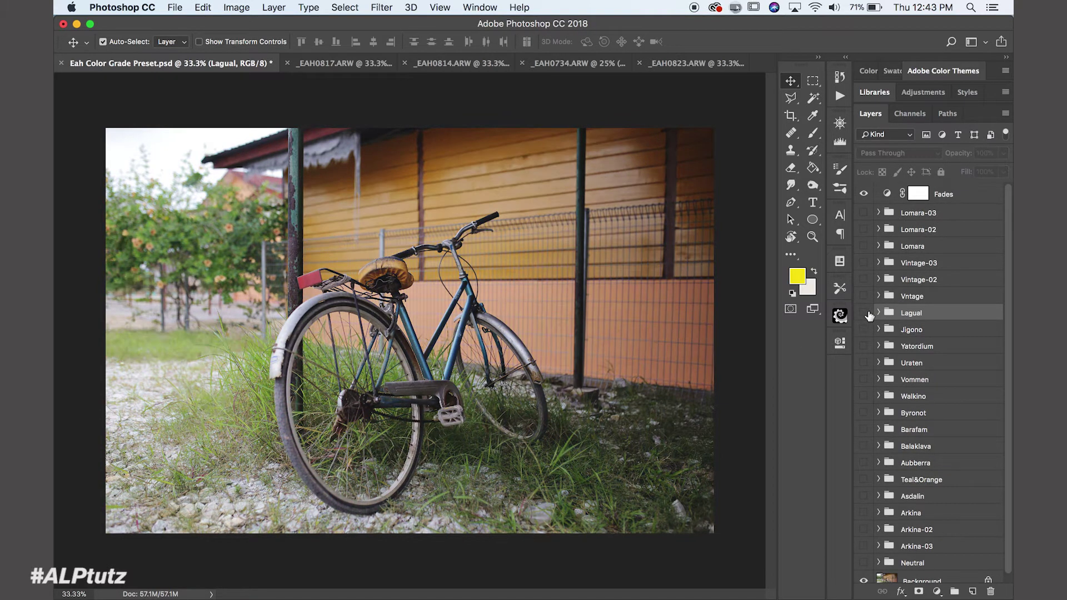
{"action": "left_click", "coordinate": [863, 312]}
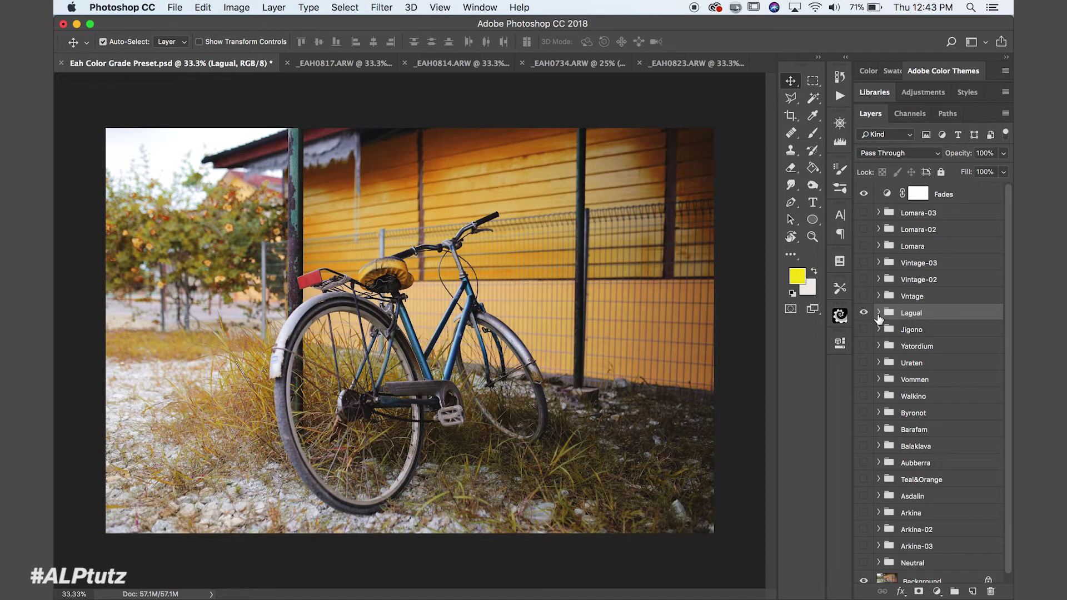
{"action": "left_click", "coordinate": [878, 312]}
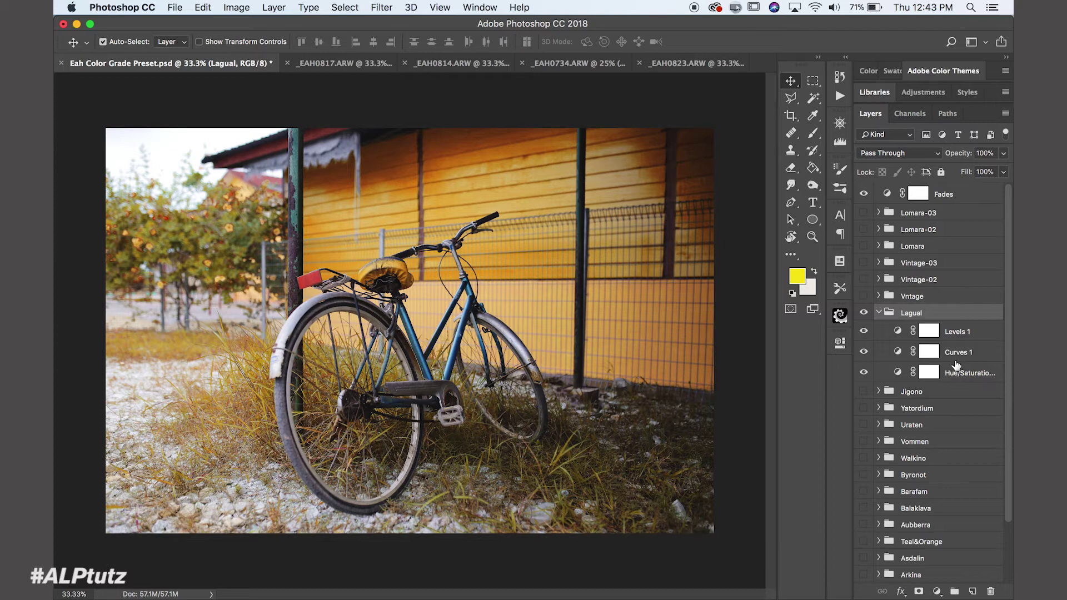
{"action": "left_click", "coordinate": [879, 314]}
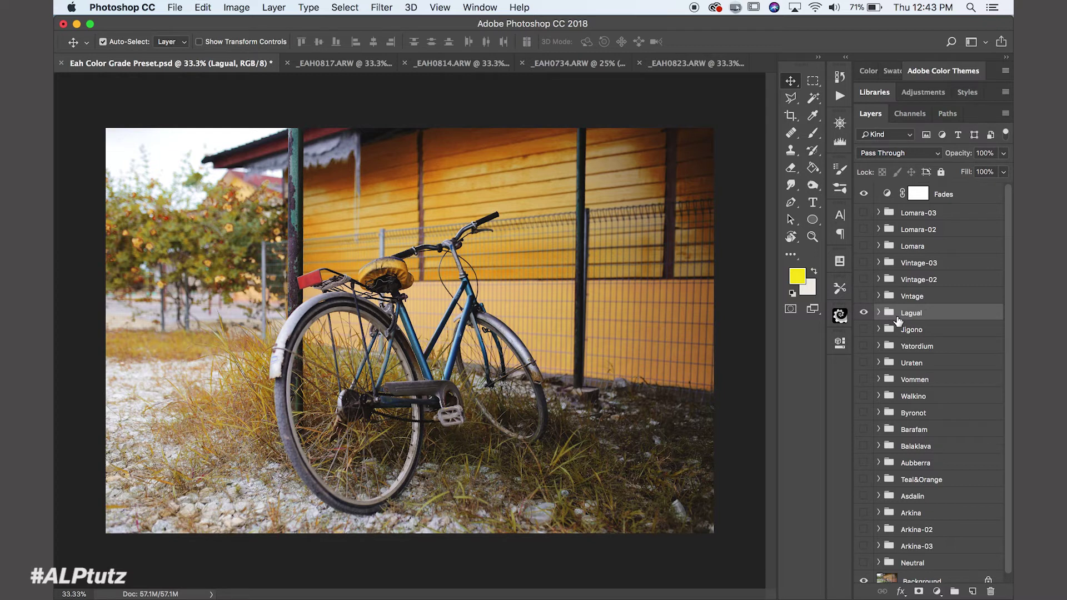
Step: Start a File > Export > Color Lookup Tables export with the description Lagual.psd
{"action": "left_click", "coordinate": [173, 11]}
{"action": "mouse_move", "coordinate": [208, 177]}
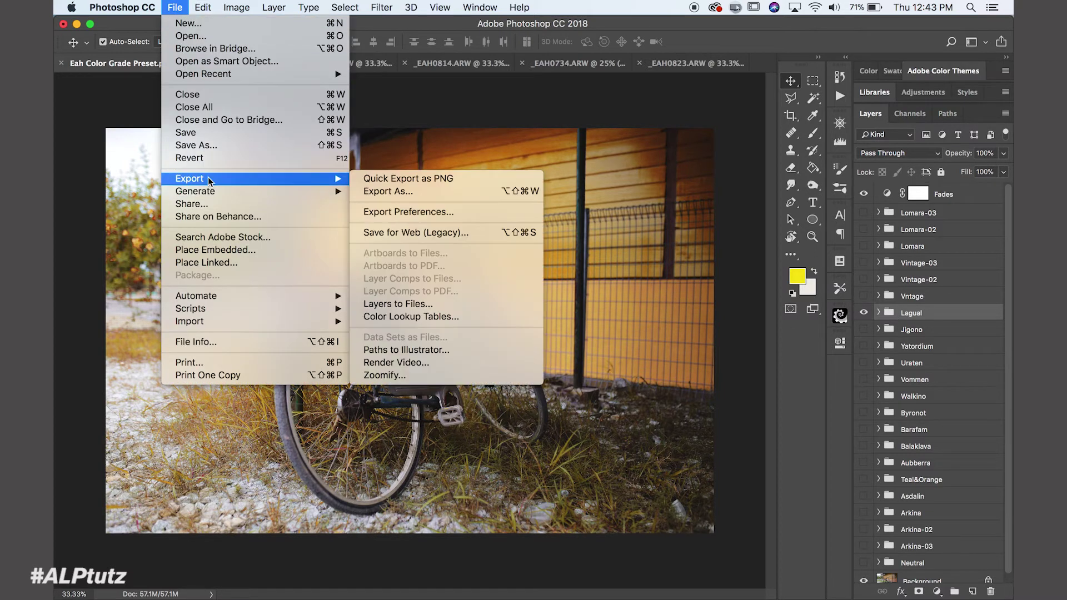
{"action": "left_click", "coordinate": [414, 317]}
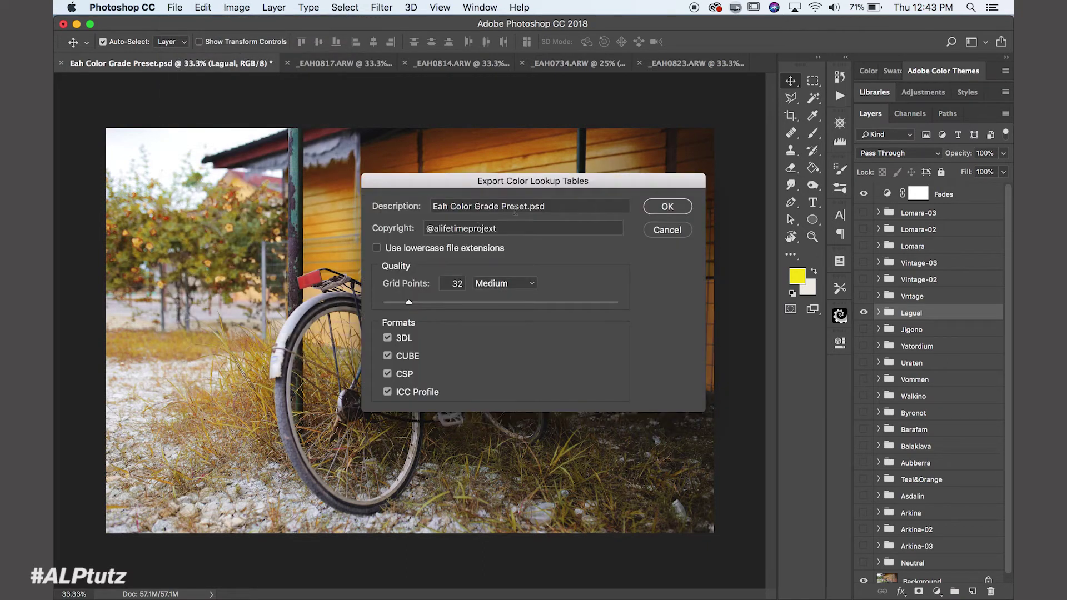
{"action": "left_click_drag", "start_coordinate": [527, 207], "coordinate": [418, 206]}
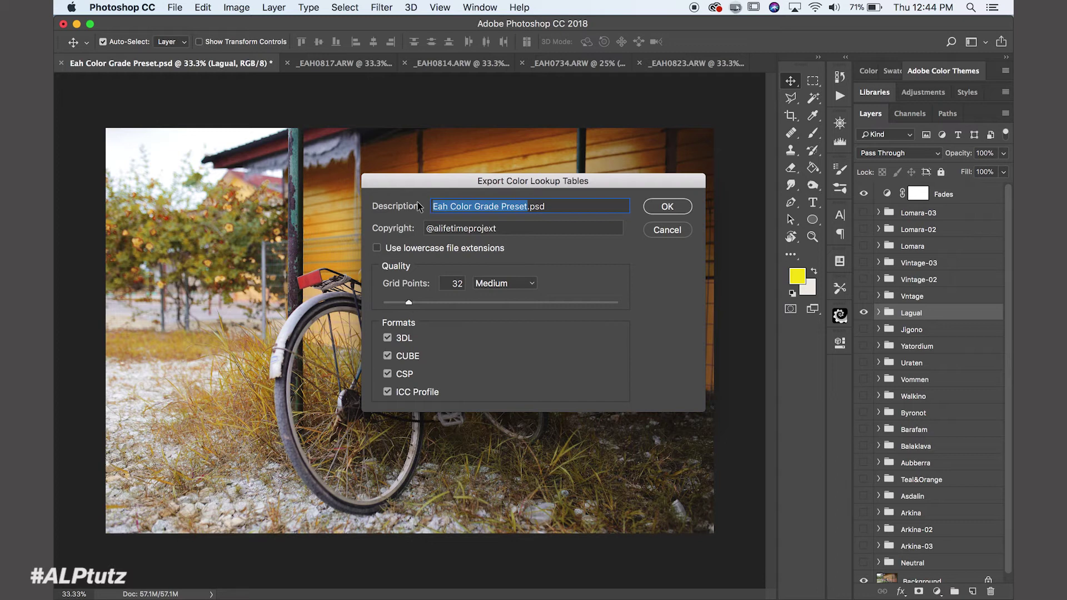
{"action": "type", "text": "Lagual"}
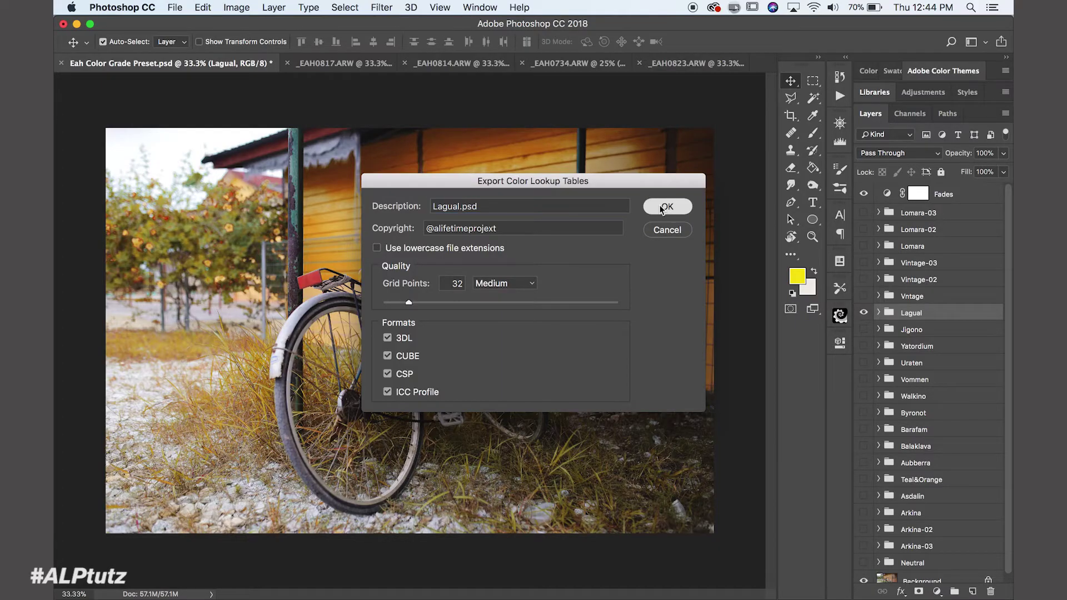
Step: Save the lookup tables as Lagual inside a new Lagual folder created in _luts
{"action": "left_click", "coordinate": [660, 206]}
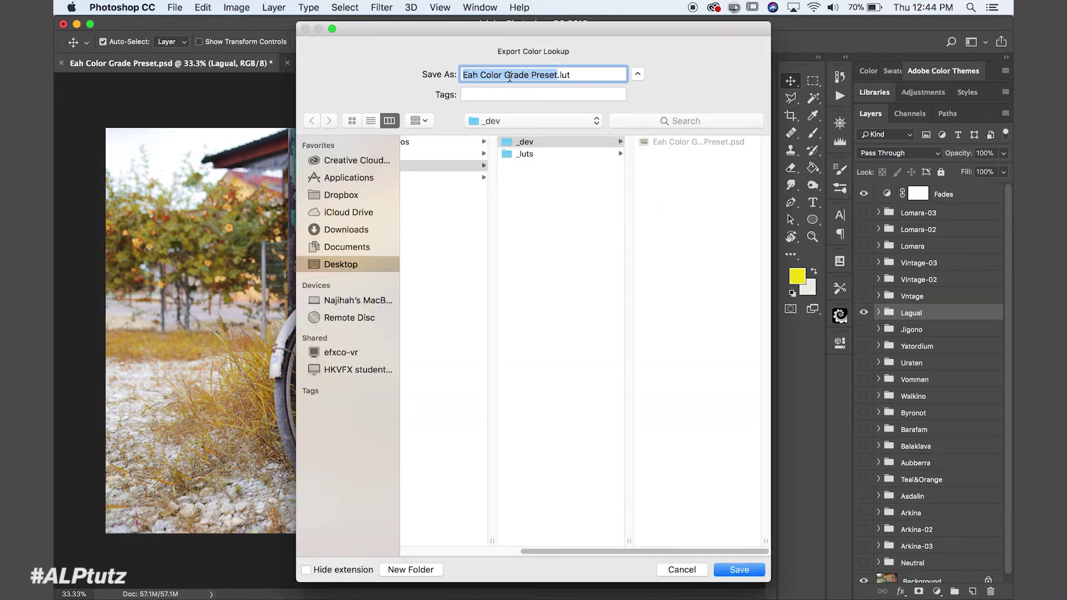
{"action": "type", "text": "Lagual"}
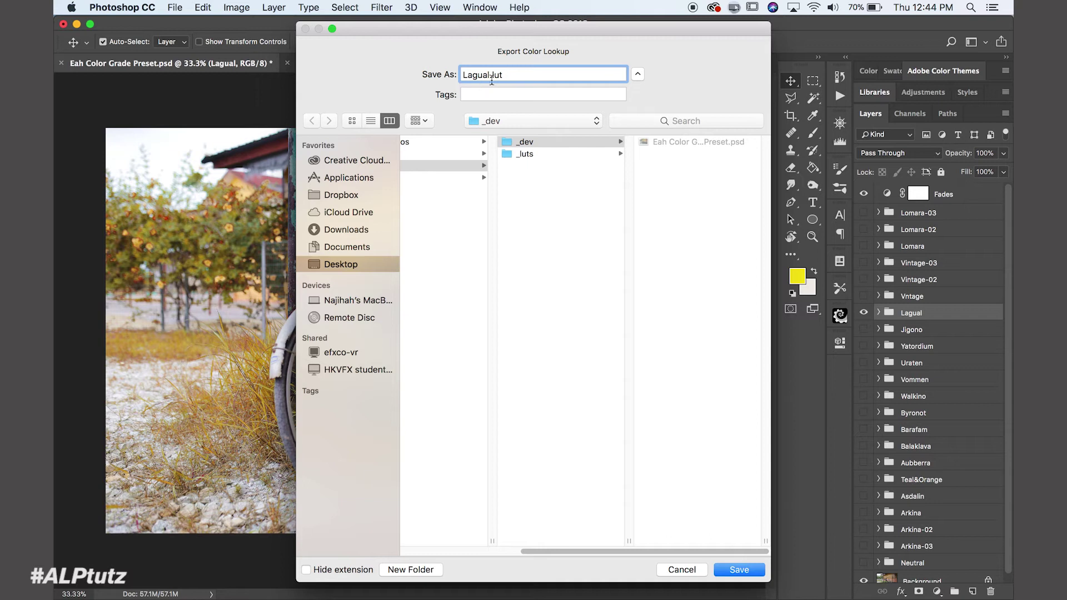
{"action": "left_click", "coordinate": [547, 155]}
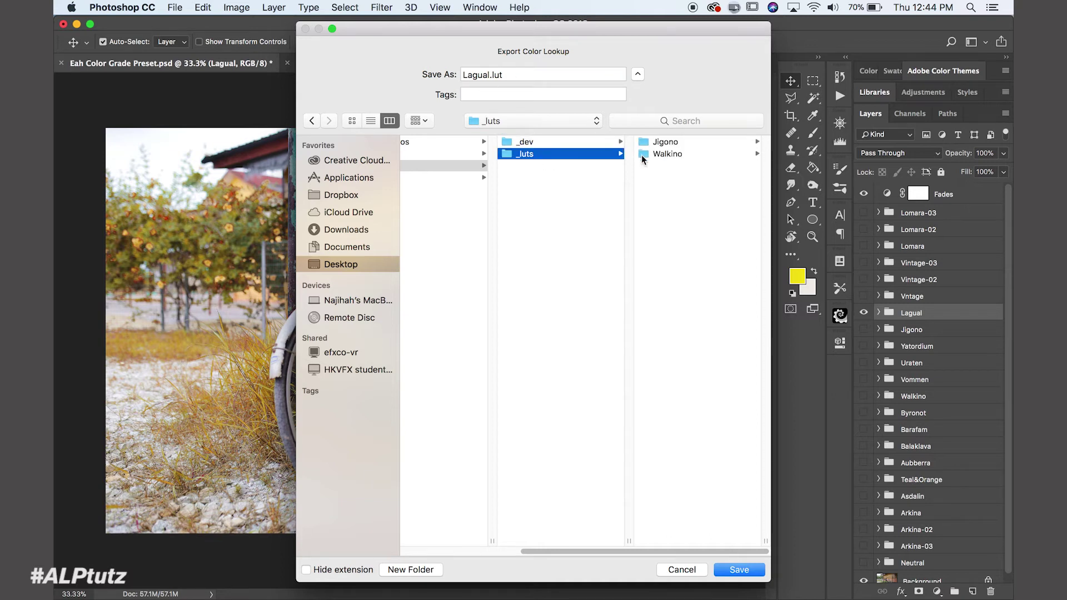
{"action": "left_click", "coordinate": [411, 569]}
{"action": "type", "text": "Lagual"}
{"action": "key", "text": "Return"}
{"action": "left_click", "coordinate": [722, 151]}
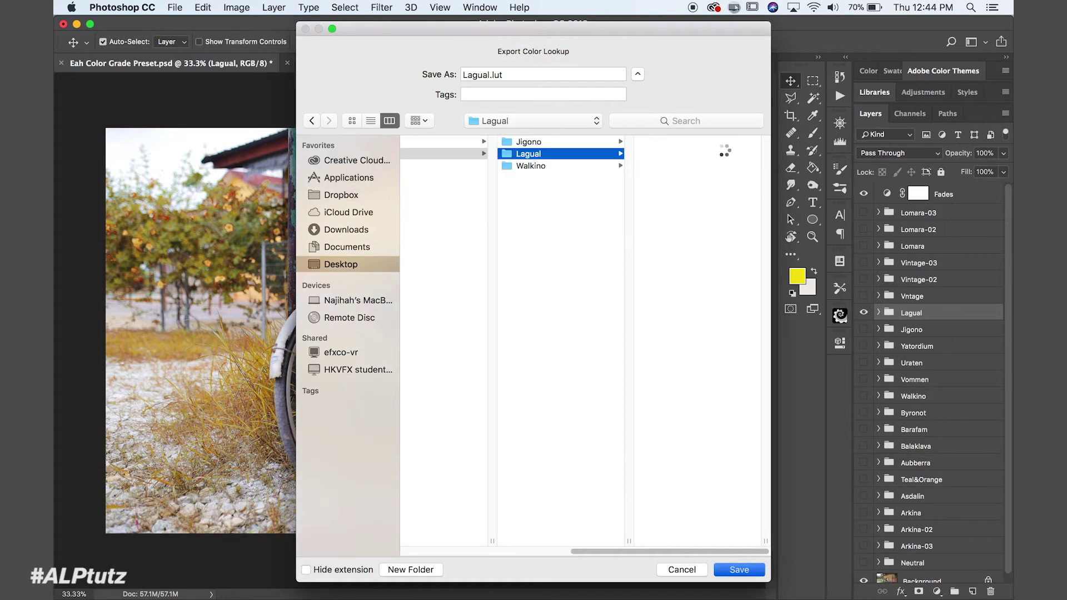
{"action": "key", "text": "Return"}
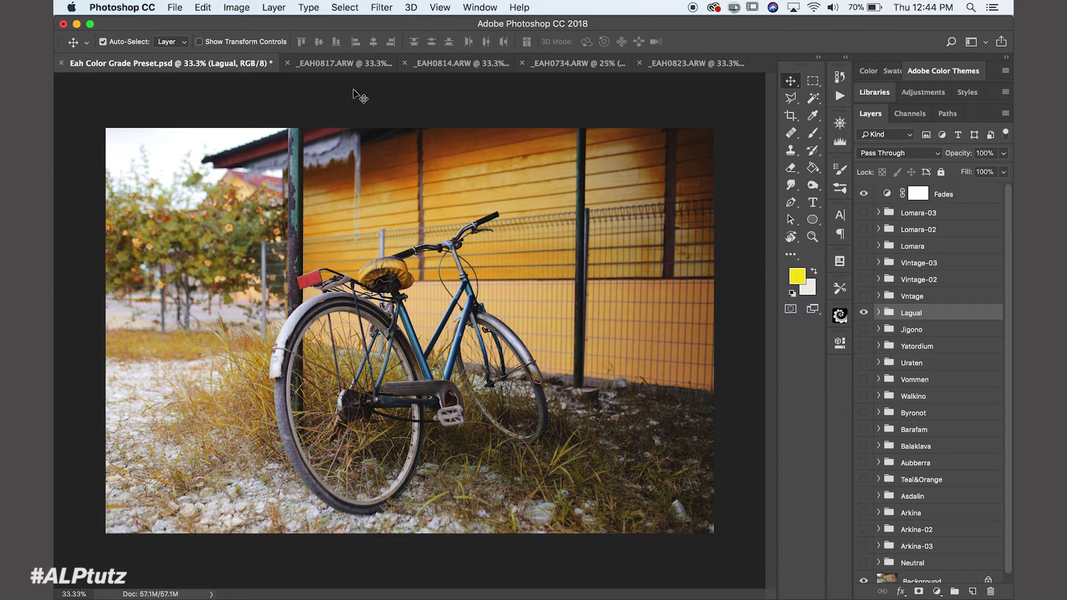
Step: Switch to the _EAH0817.ARW leaf photo and list the available adjustment layers
{"action": "left_click", "coordinate": [345, 63]}
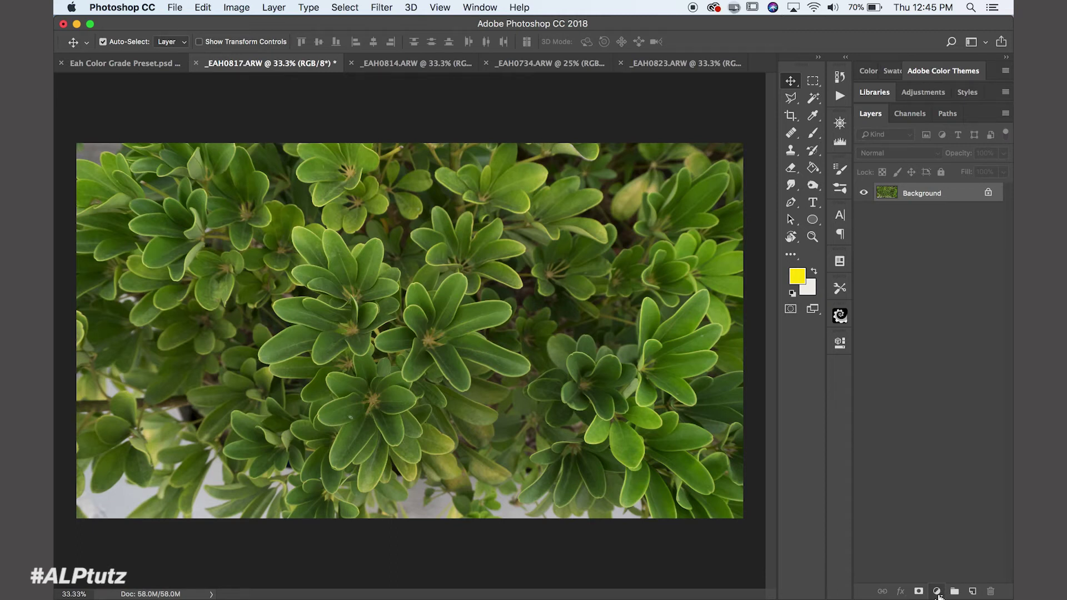
{"action": "left_click", "coordinate": [937, 593]}
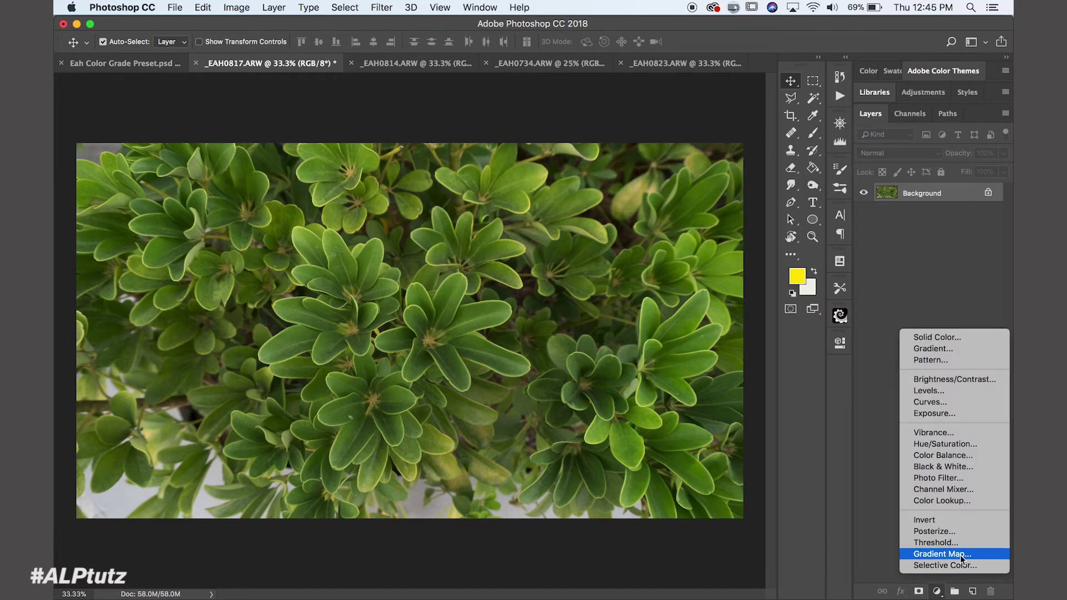
Step: Add a Color Lookup adjustment layer to the leaf photo and browse its 3DLUT File list
{"action": "left_click", "coordinate": [947, 502]}
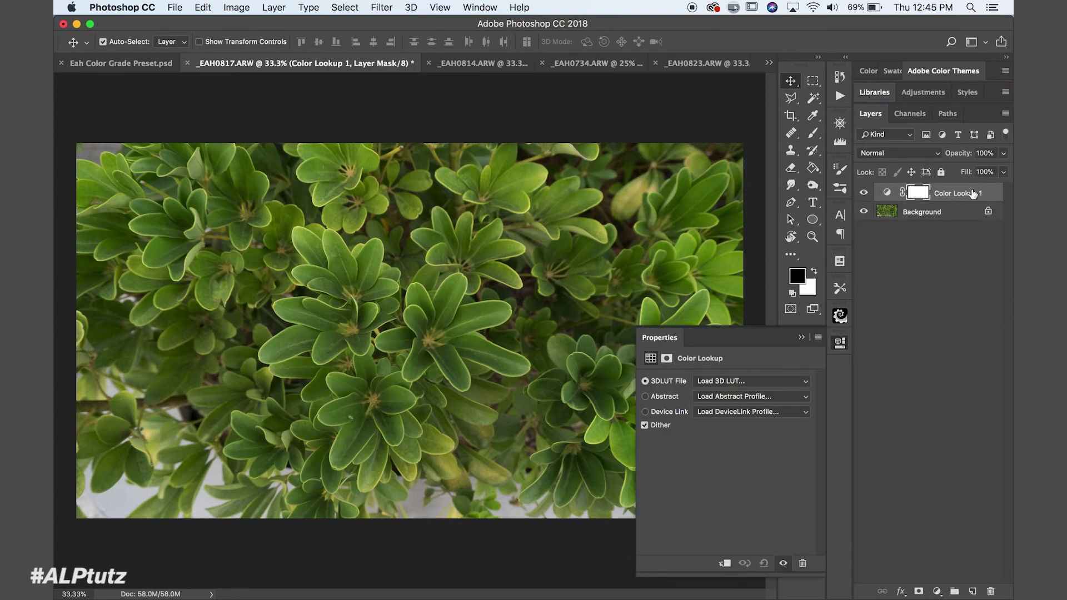
{"action": "left_click", "coordinate": [727, 382]}
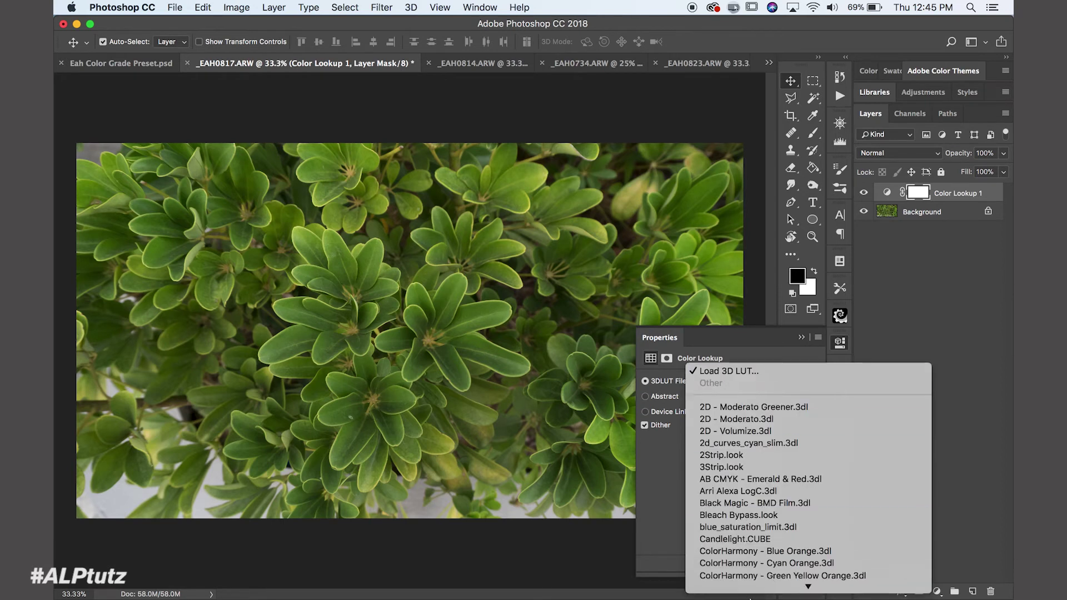
{"action": "mouse_move", "coordinate": [761, 597]}
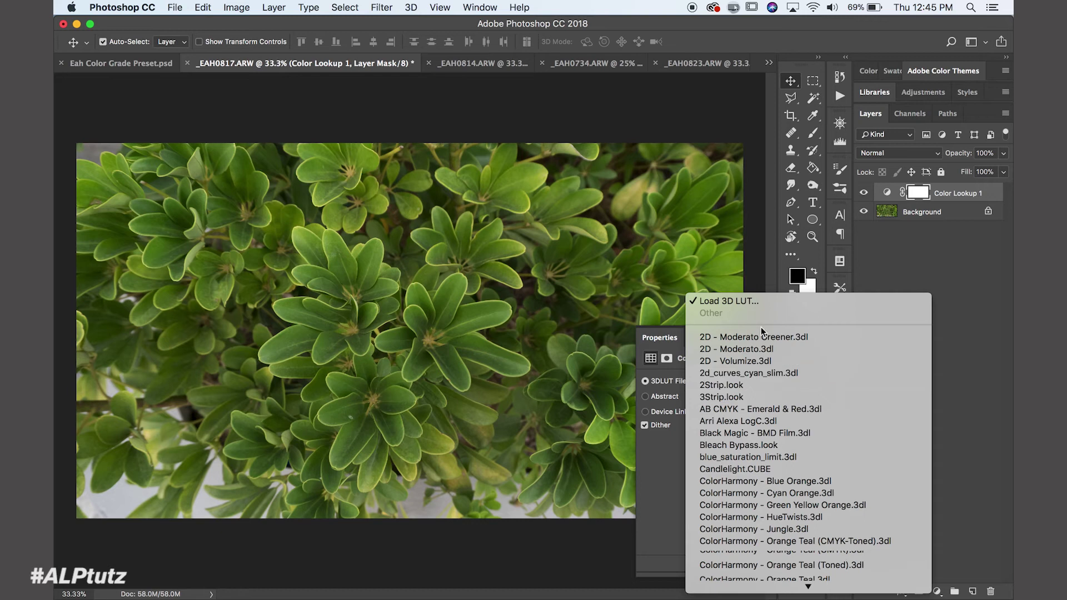
{"action": "scroll", "coordinate": [767, 339], "scroll_direction": "down", "scroll_amount": 2}
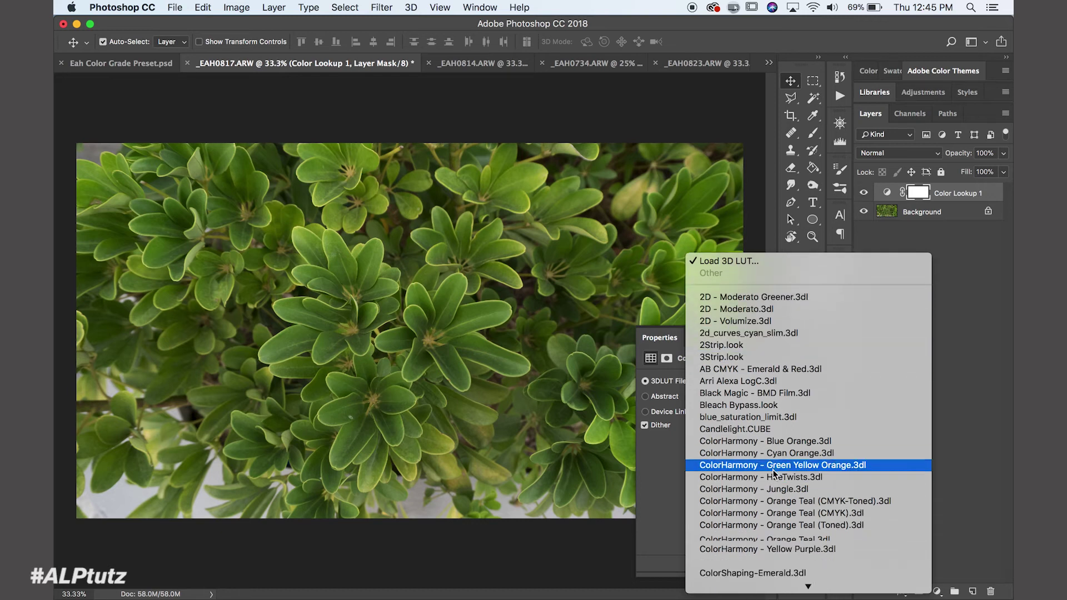
Step: Load the custom _luts/Lagual/Lagual.3DL file into the Color Lookup layer
{"action": "left_click", "coordinate": [763, 264]}
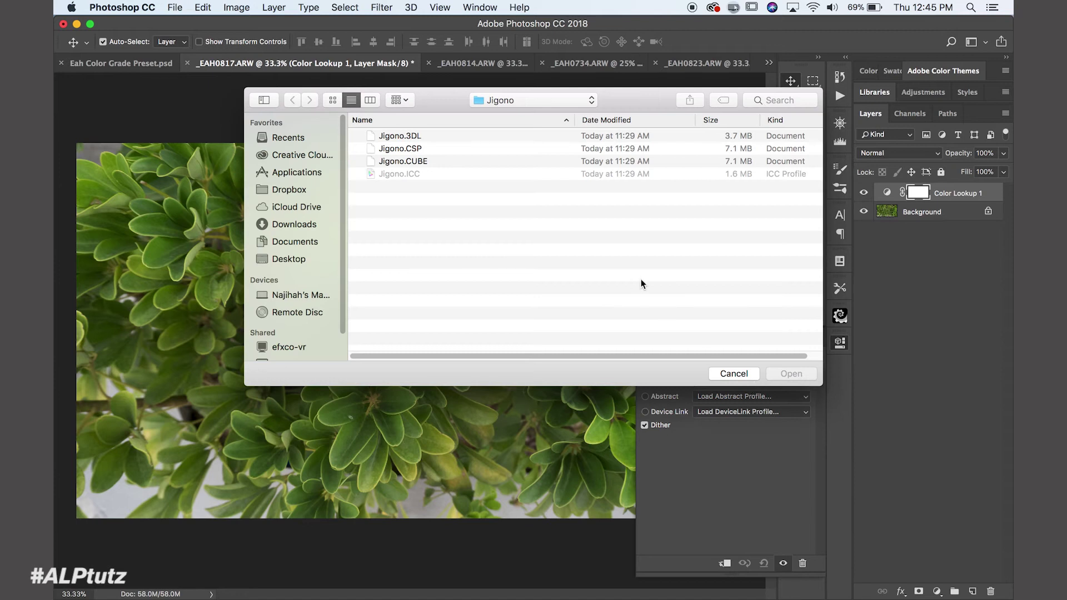
{"action": "left_click", "coordinate": [522, 102]}
{"action": "left_click", "coordinate": [515, 112]}
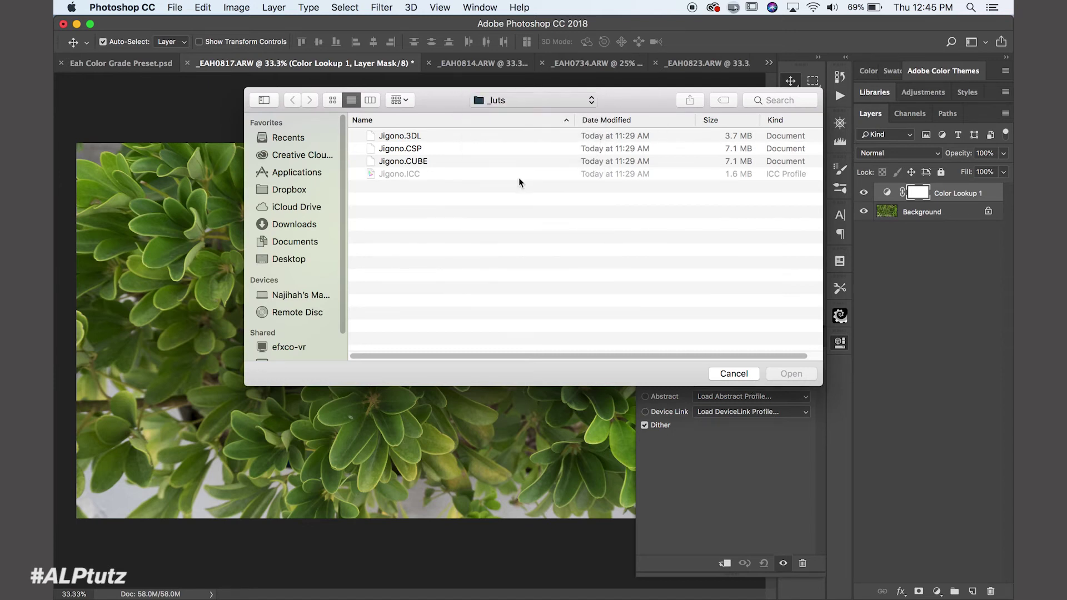
{"action": "double_click", "coordinate": [421, 153]}
{"action": "left_click", "coordinate": [398, 139]}
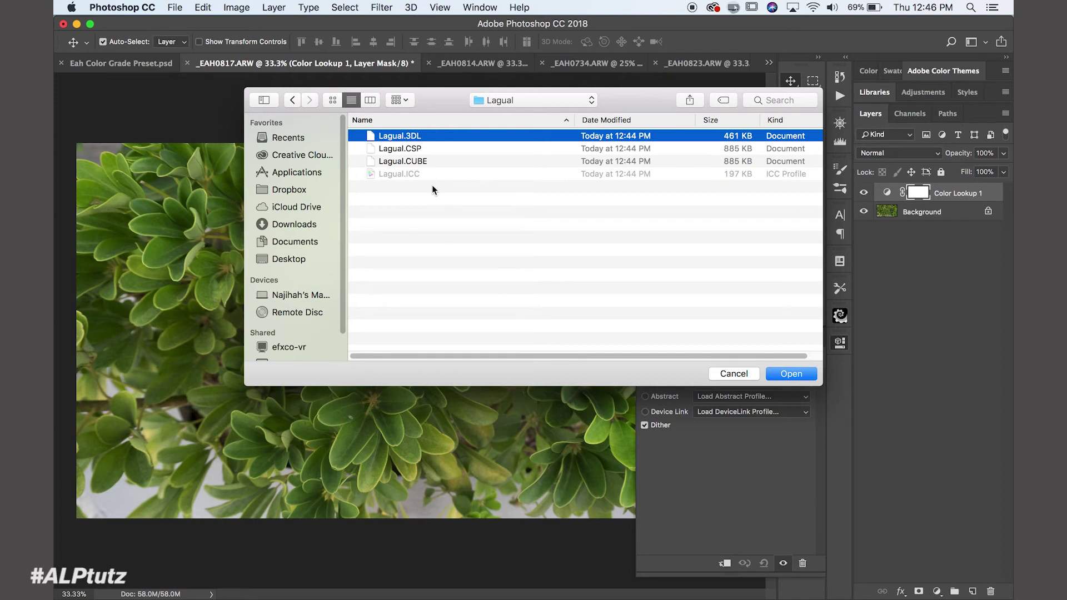
{"action": "left_click", "coordinate": [804, 378]}
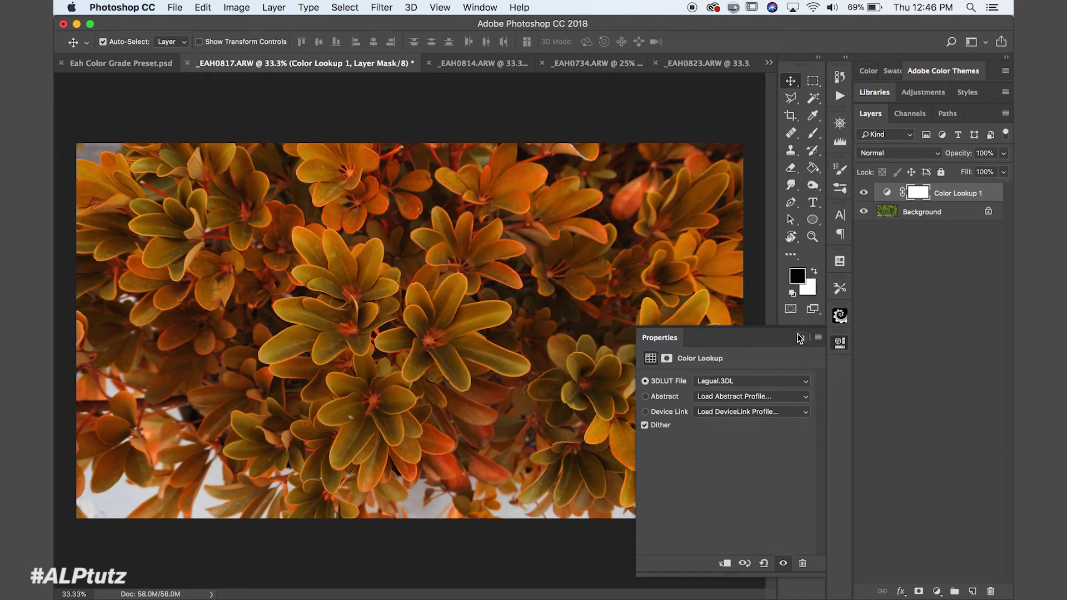
{"action": "left_click", "coordinate": [921, 226]}
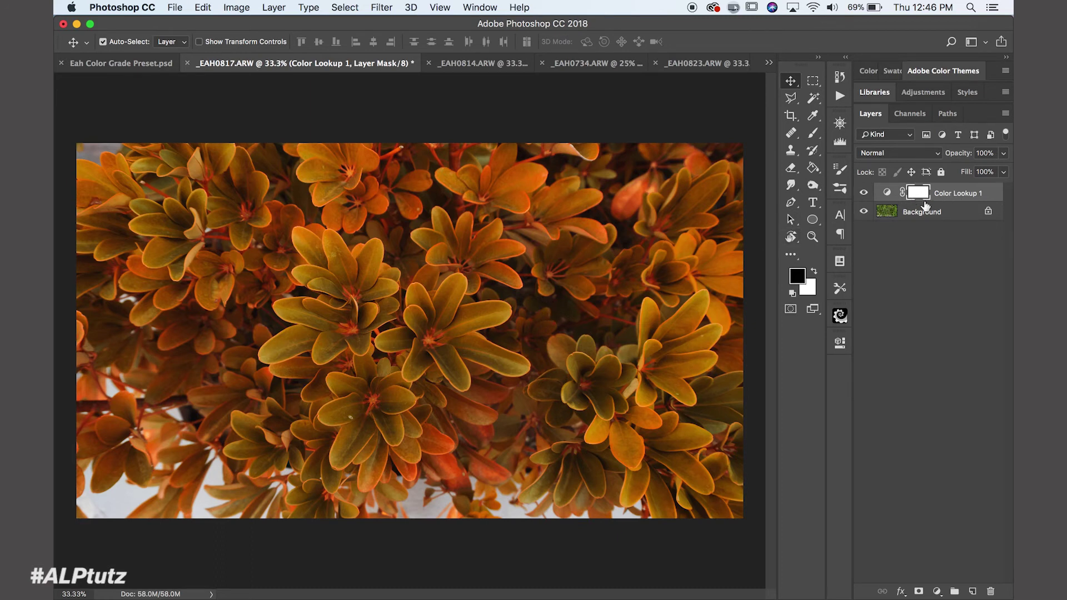
Step: Compare the leaves with the orange Lagual look hidden and shown
{"action": "left_click", "coordinate": [864, 193]}
{"action": "left_click", "coordinate": [864, 193]}
{"action": "left_click", "coordinate": [937, 591]}
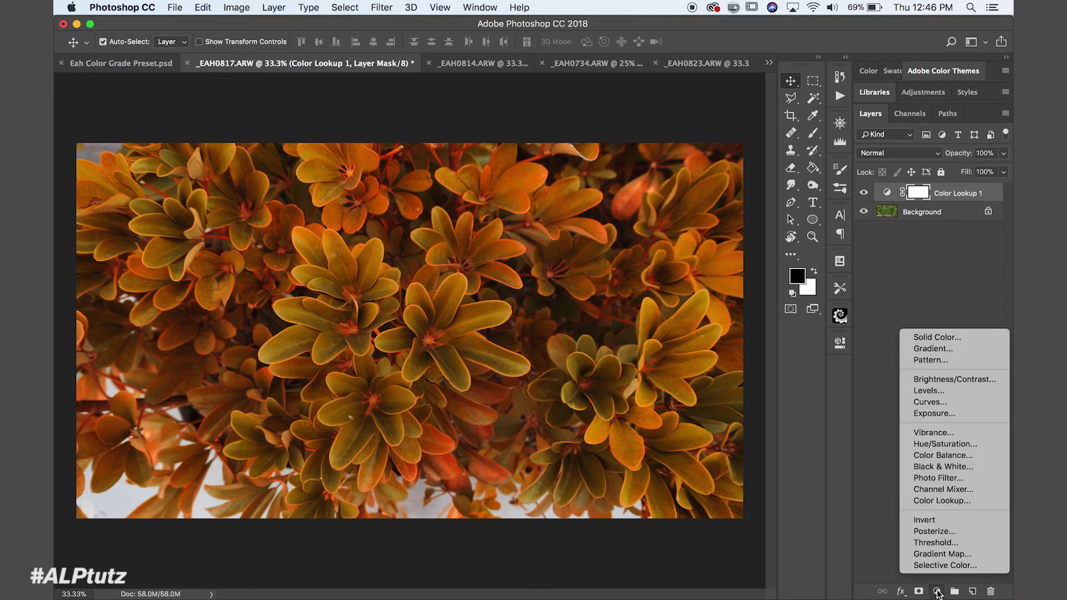
{"action": "left_click", "coordinate": [928, 301]}
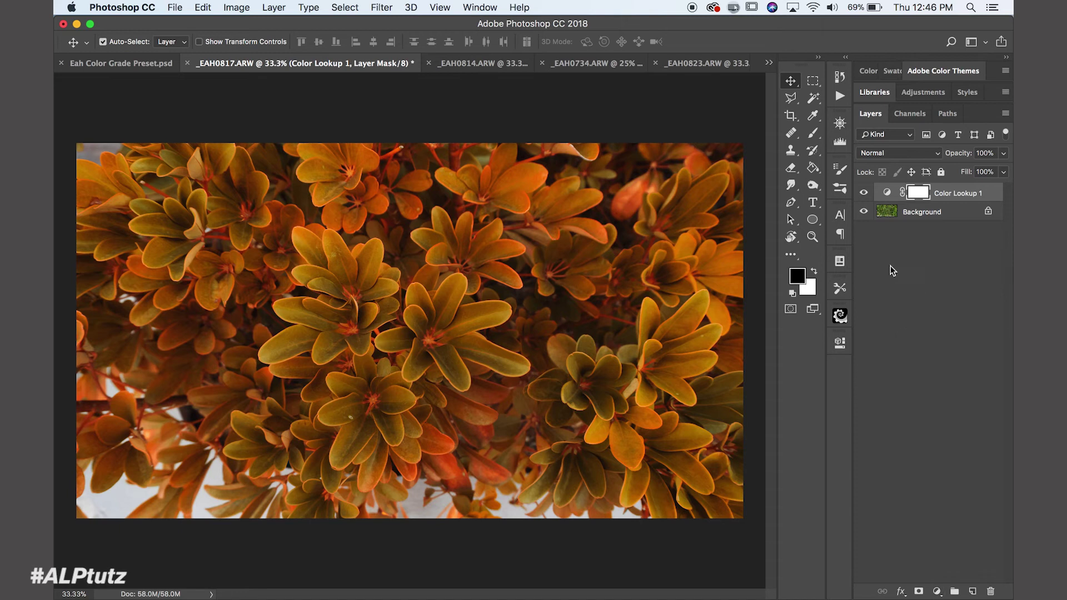
{"action": "left_click", "coordinate": [863, 193]}
{"action": "left_click", "coordinate": [863, 193]}
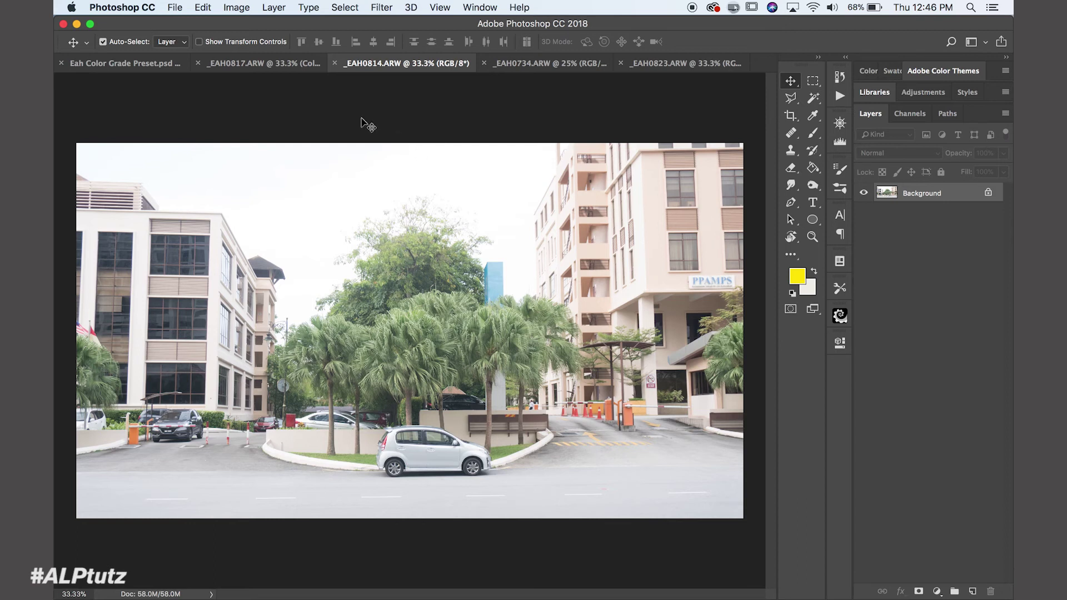
Step: Create a Color Lookup adjustment layer named Lut via Layer > New Adjustment Layer
{"action": "left_click", "coordinate": [274, 7]}
{"action": "mouse_move", "coordinate": [342, 178]}
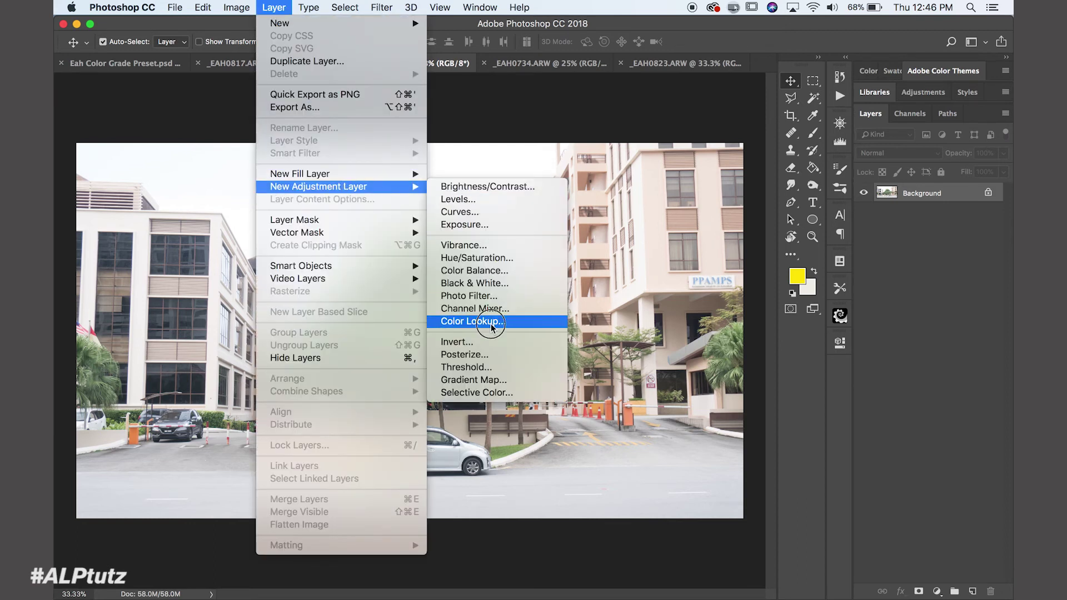
{"action": "left_click", "coordinate": [473, 321]}
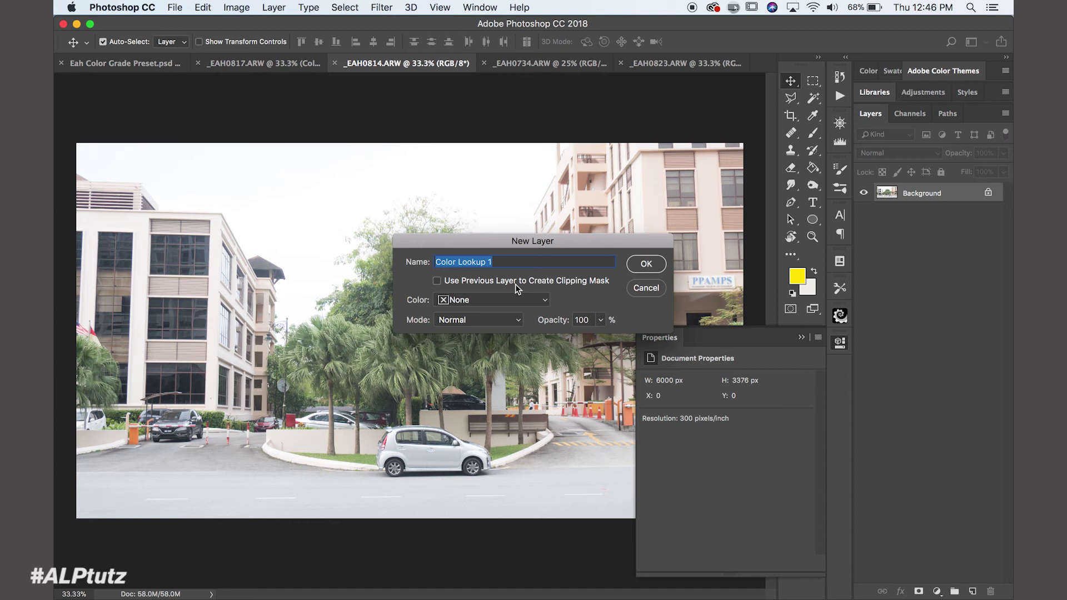
{"action": "type", "text": "Lut"}
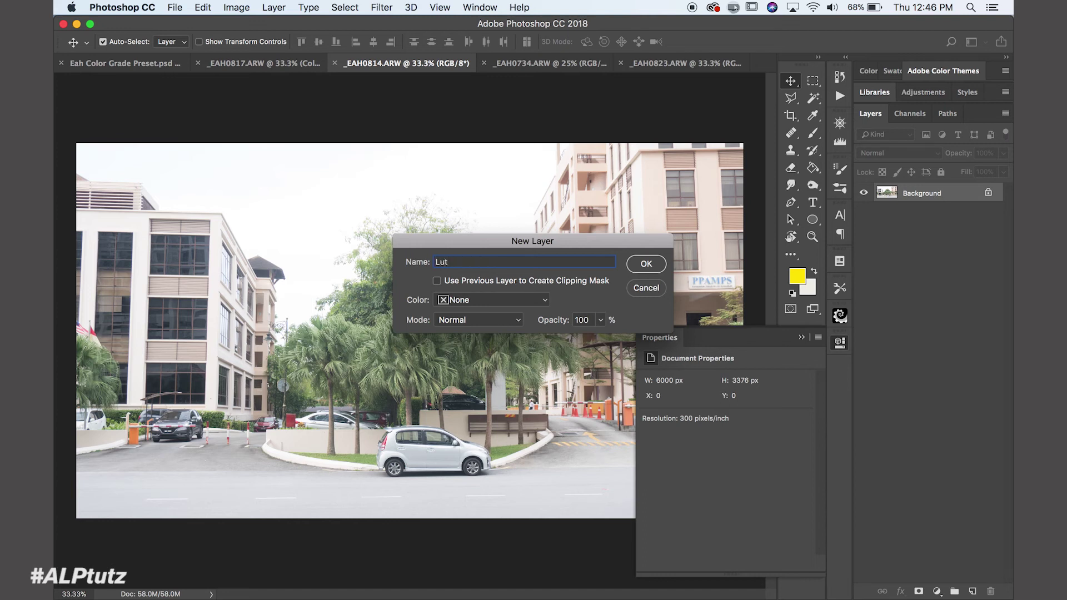
{"action": "key", "text": "Return"}
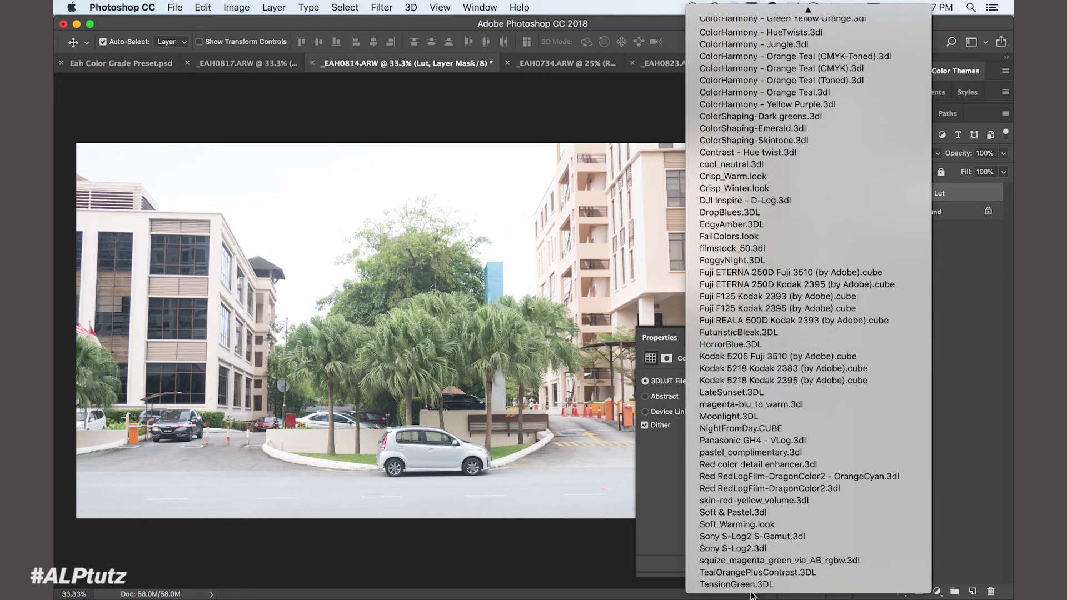
Step: Set the Lut layer's 3DLUT to Sony S-Log2.3dl and compare the look on and off
{"action": "left_click", "coordinate": [753, 550]}
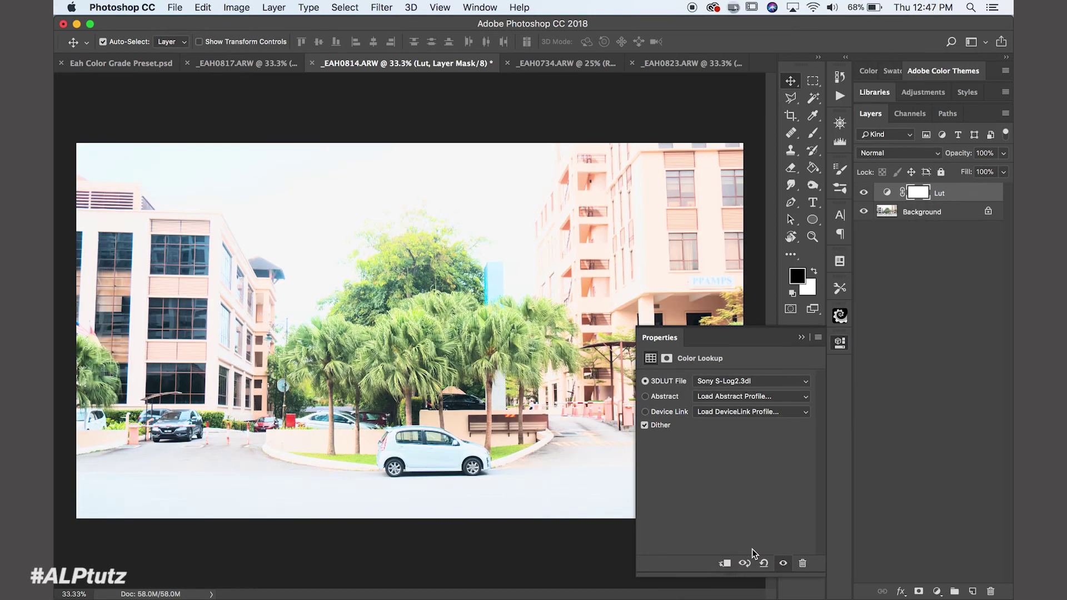
{"action": "left_click", "coordinate": [801, 337]}
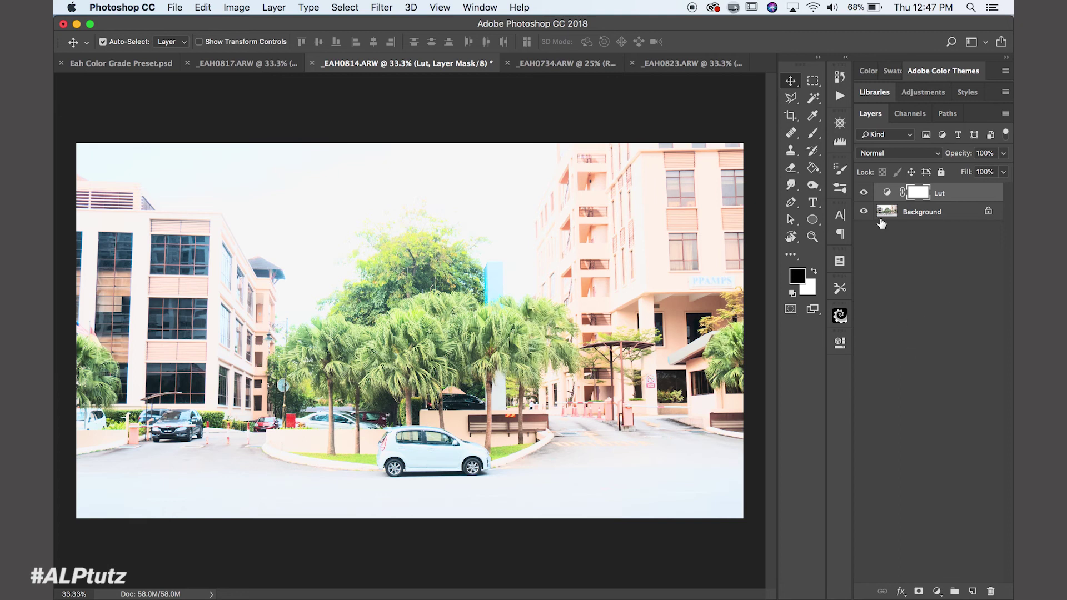
{"action": "left_click", "coordinate": [864, 194]}
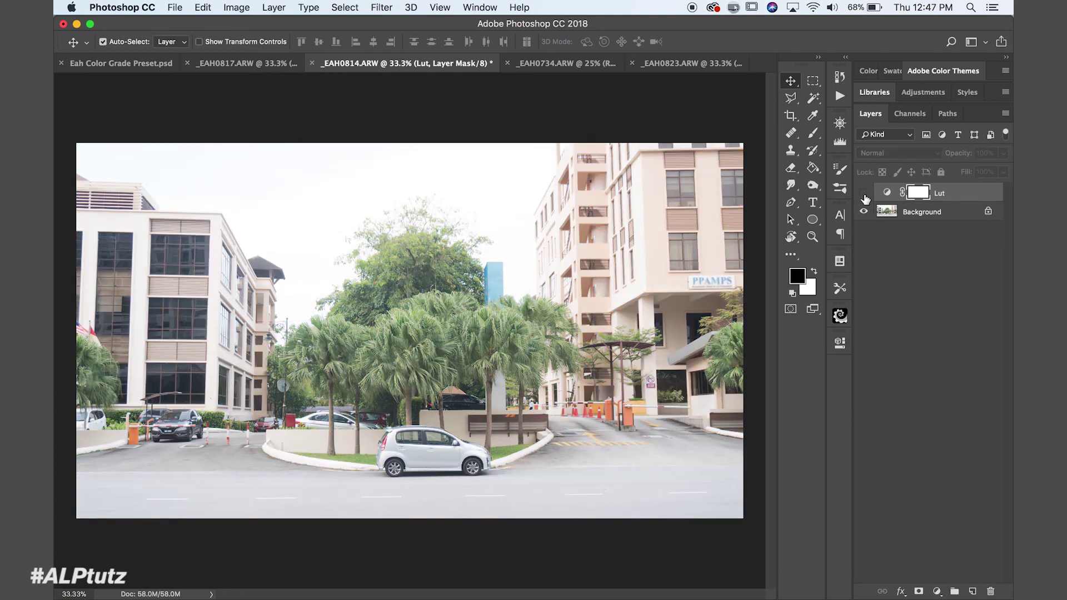
{"action": "left_click", "coordinate": [864, 193]}
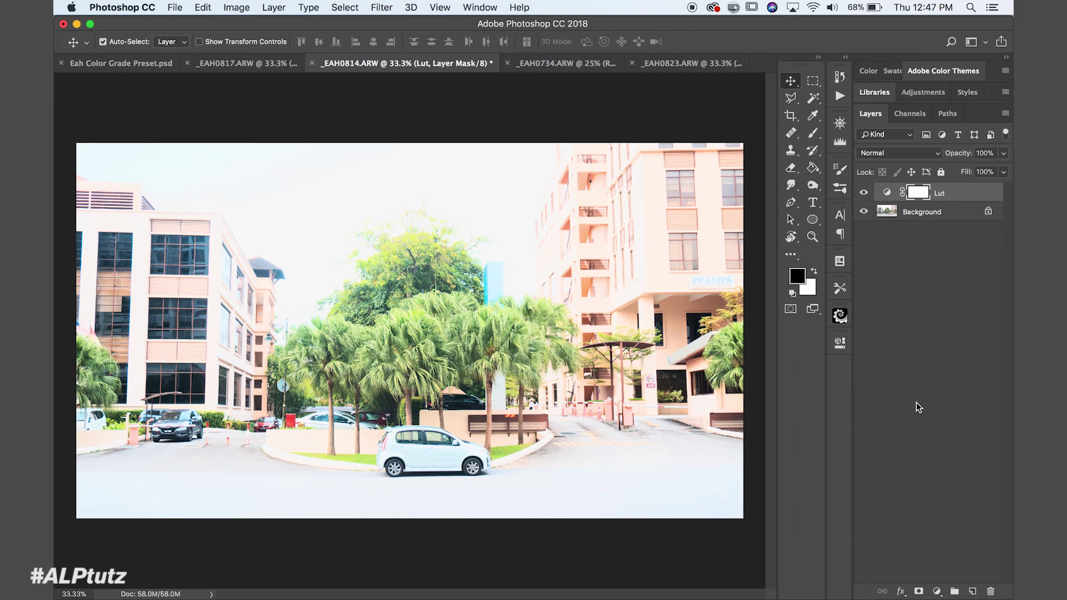
Step: Add a Curves 1 layer, slightly darkening the lower tones and brightening the upper tones on the RGB curve
{"action": "left_click", "coordinate": [937, 592]}
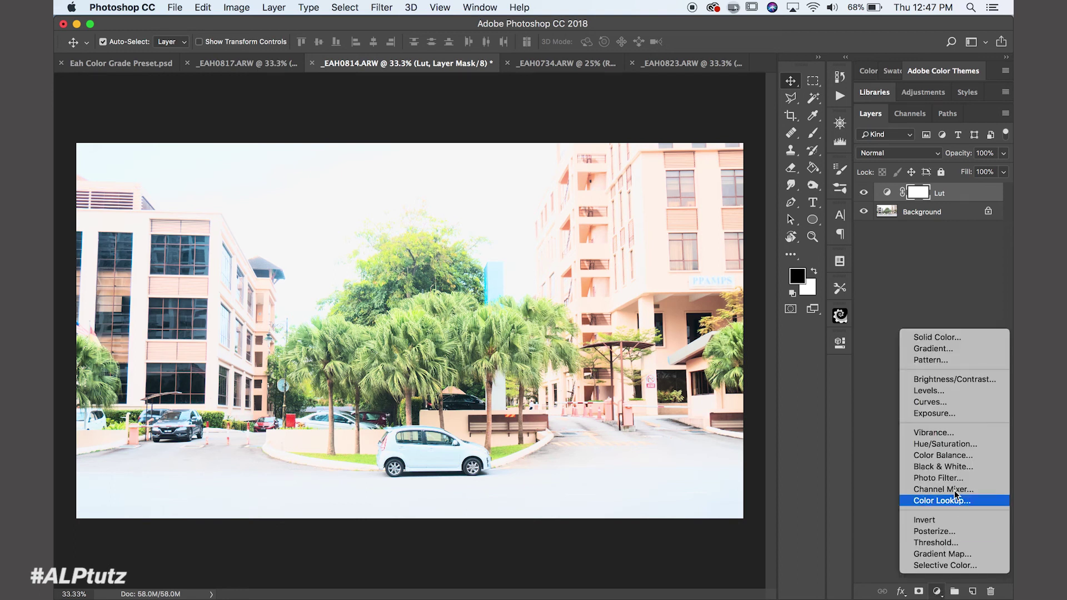
{"action": "left_click", "coordinate": [943, 402]}
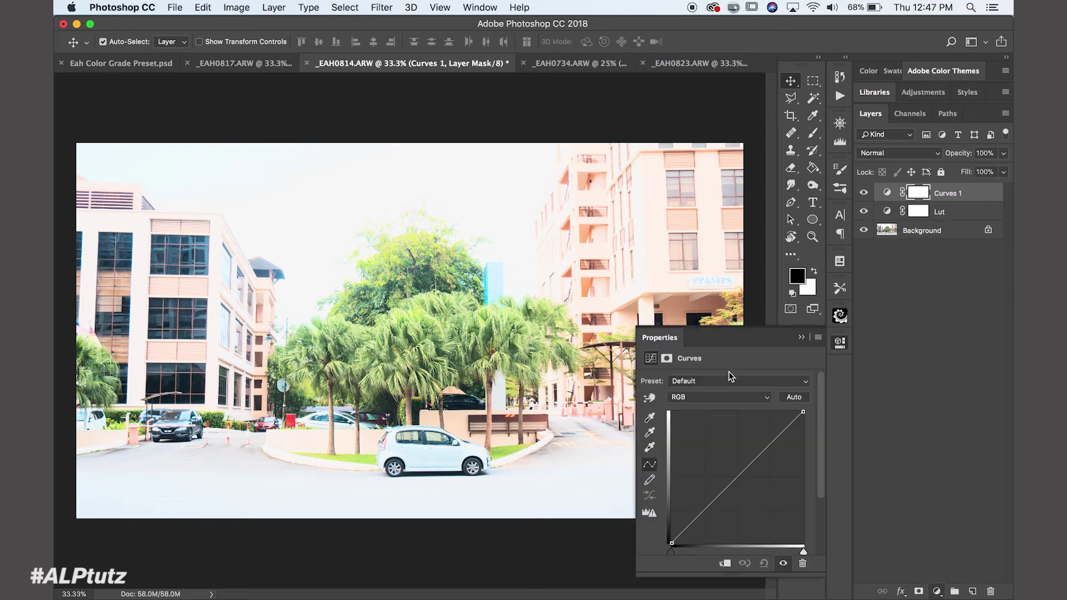
{"action": "left_click", "coordinate": [713, 507]}
{"action": "left_click_drag", "start_coordinate": [714, 507], "coordinate": [715, 511]}
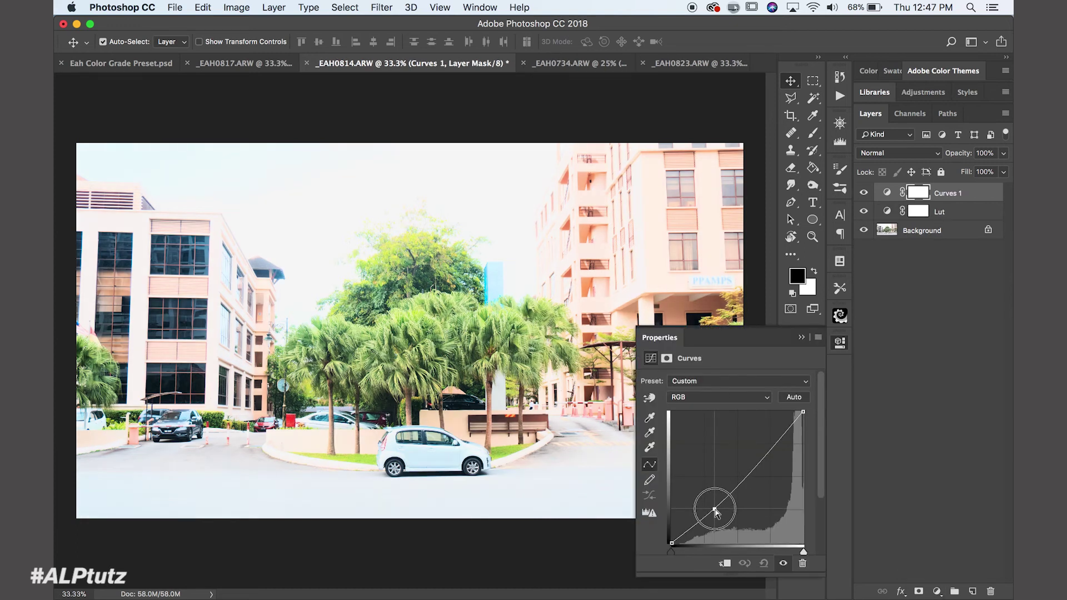
{"action": "left_click_drag", "start_coordinate": [769, 446], "coordinate": [773, 456]}
{"action": "left_click_drag", "start_coordinate": [802, 412], "coordinate": [801, 413]}
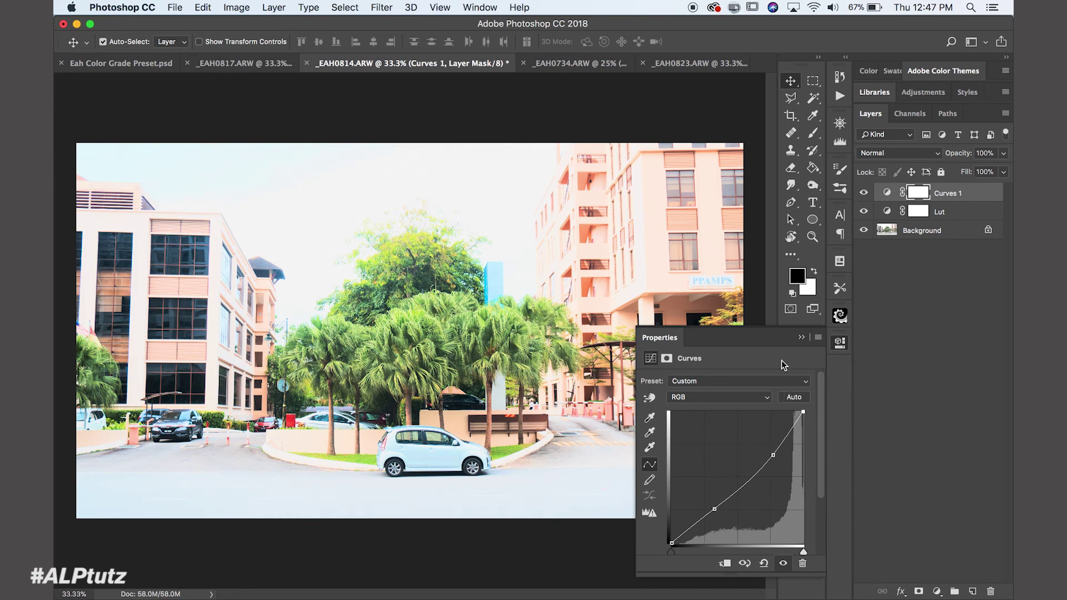
{"action": "left_click", "coordinate": [801, 338]}
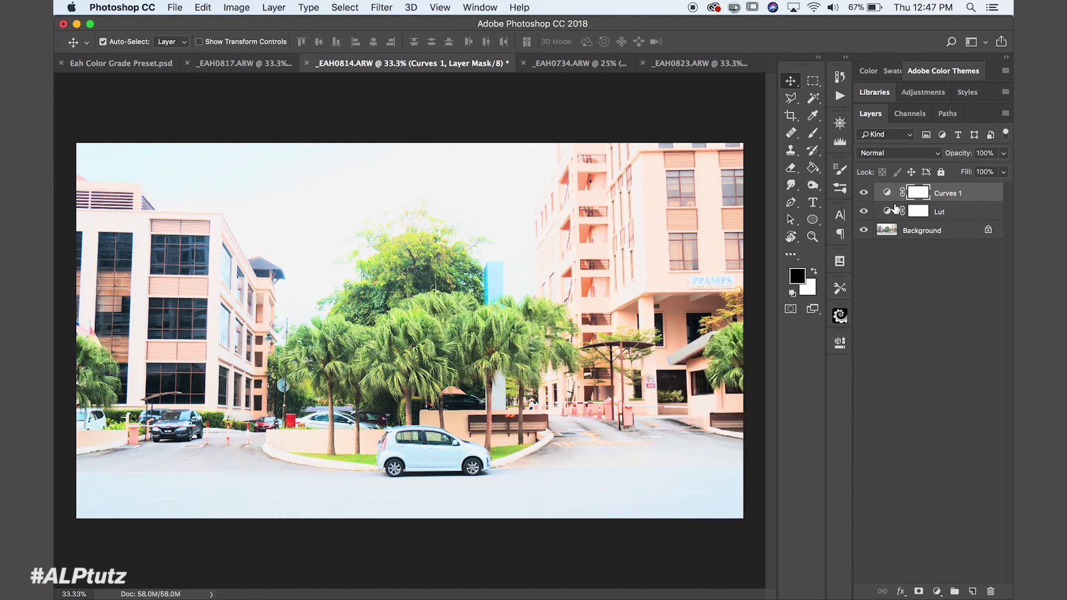